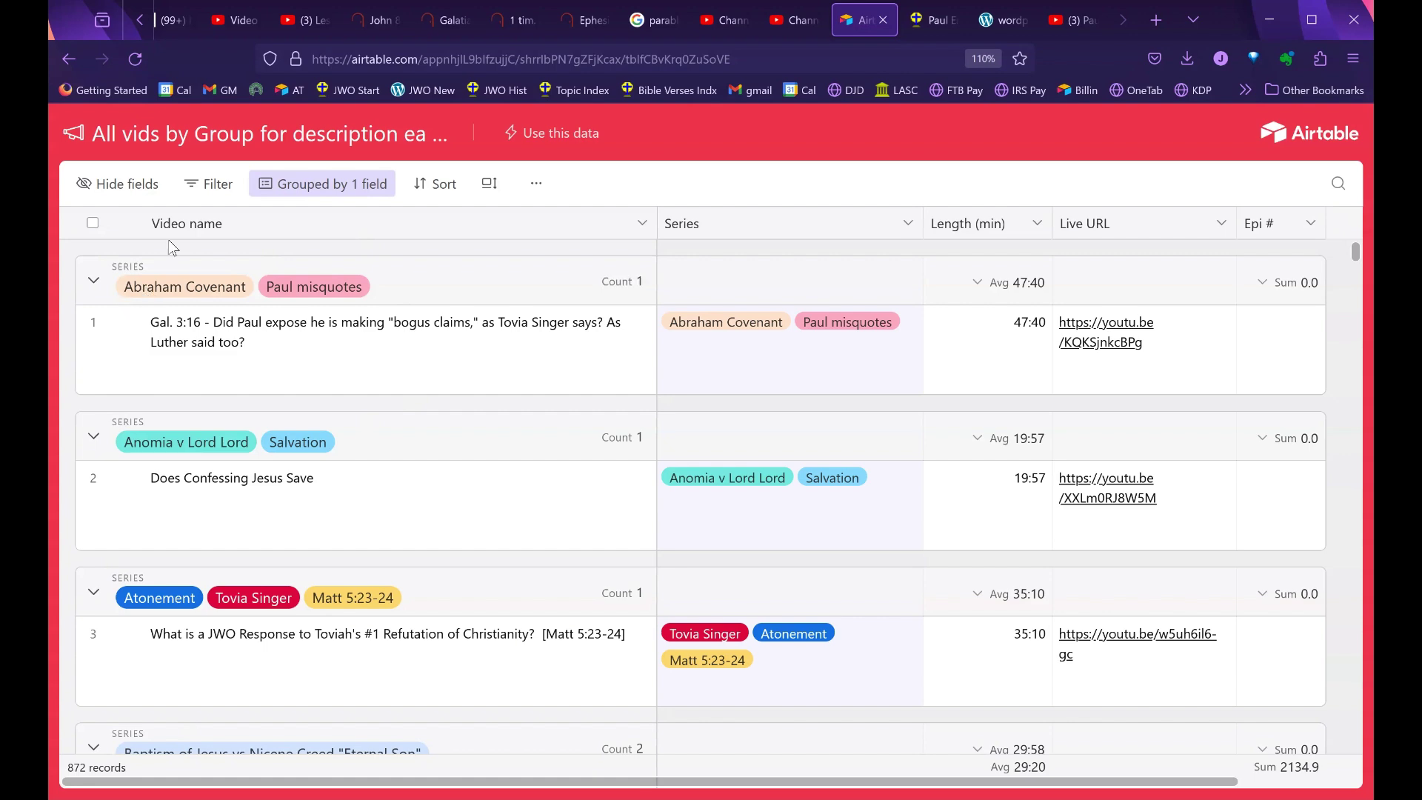
Step: Examine the video records grouped by series, from the first group to the Contradictions of YHWH by Paul groups and back
{"action": "scroll", "coordinate": [185, 296], "scroll_direction": "down", "scroll_amount": 15}
{"action": "scroll", "coordinate": [158, 311], "scroll_direction": "down", "scroll_amount": 7}
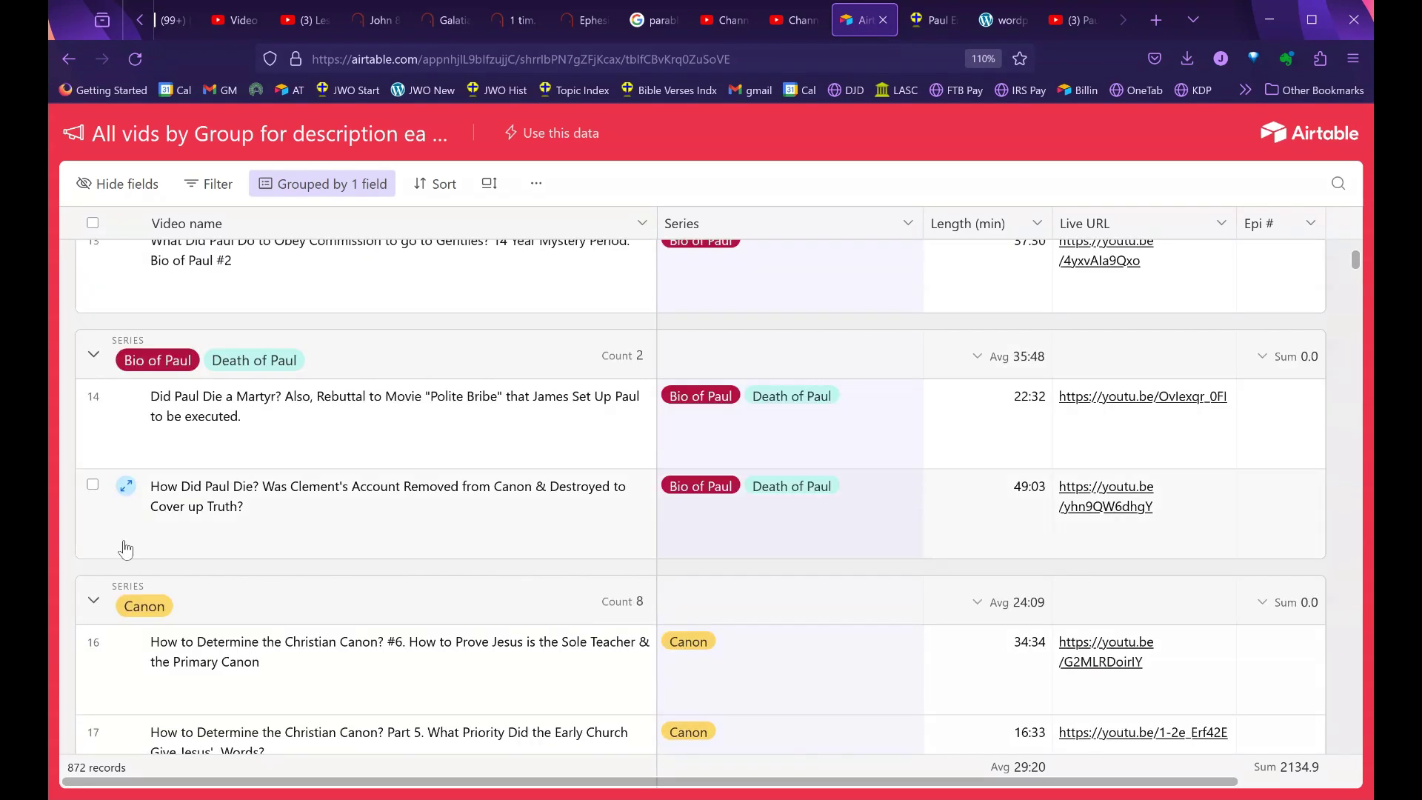
{"action": "scroll", "coordinate": [148, 593], "scroll_direction": "down", "scroll_amount": 10}
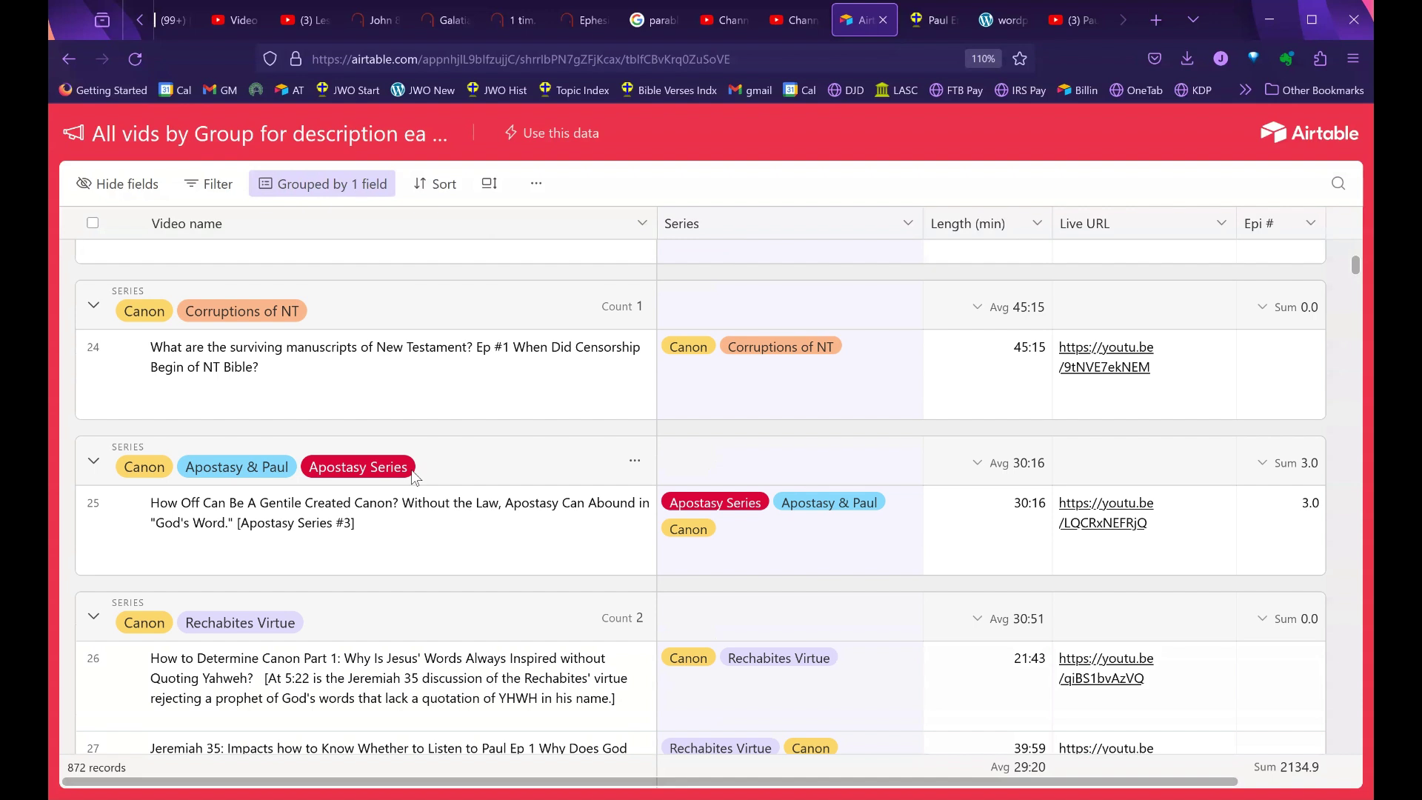
{"action": "scroll", "coordinate": [363, 474], "scroll_direction": "down", "scroll_amount": 7}
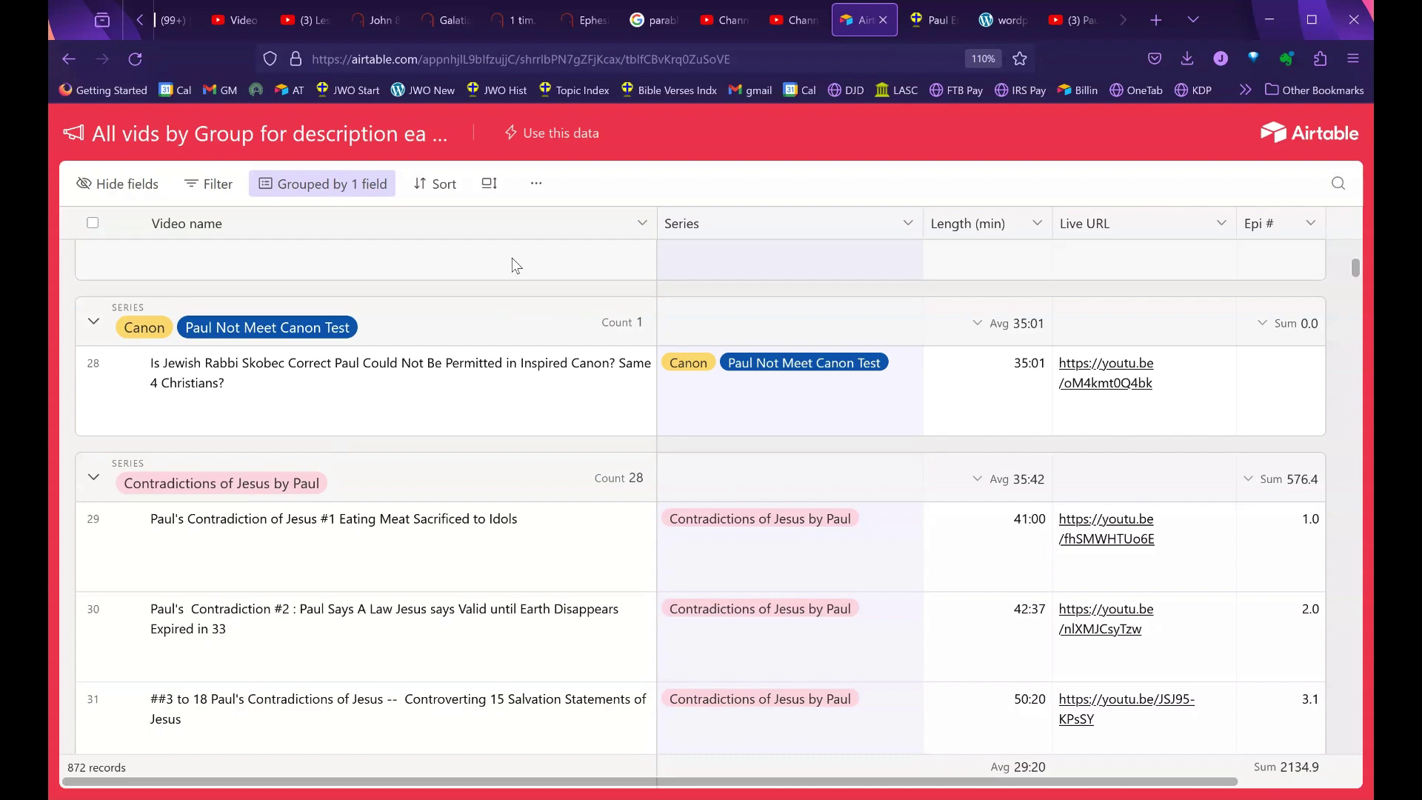
{"action": "scroll", "coordinate": [279, 430], "scroll_direction": "down", "scroll_amount": 15}
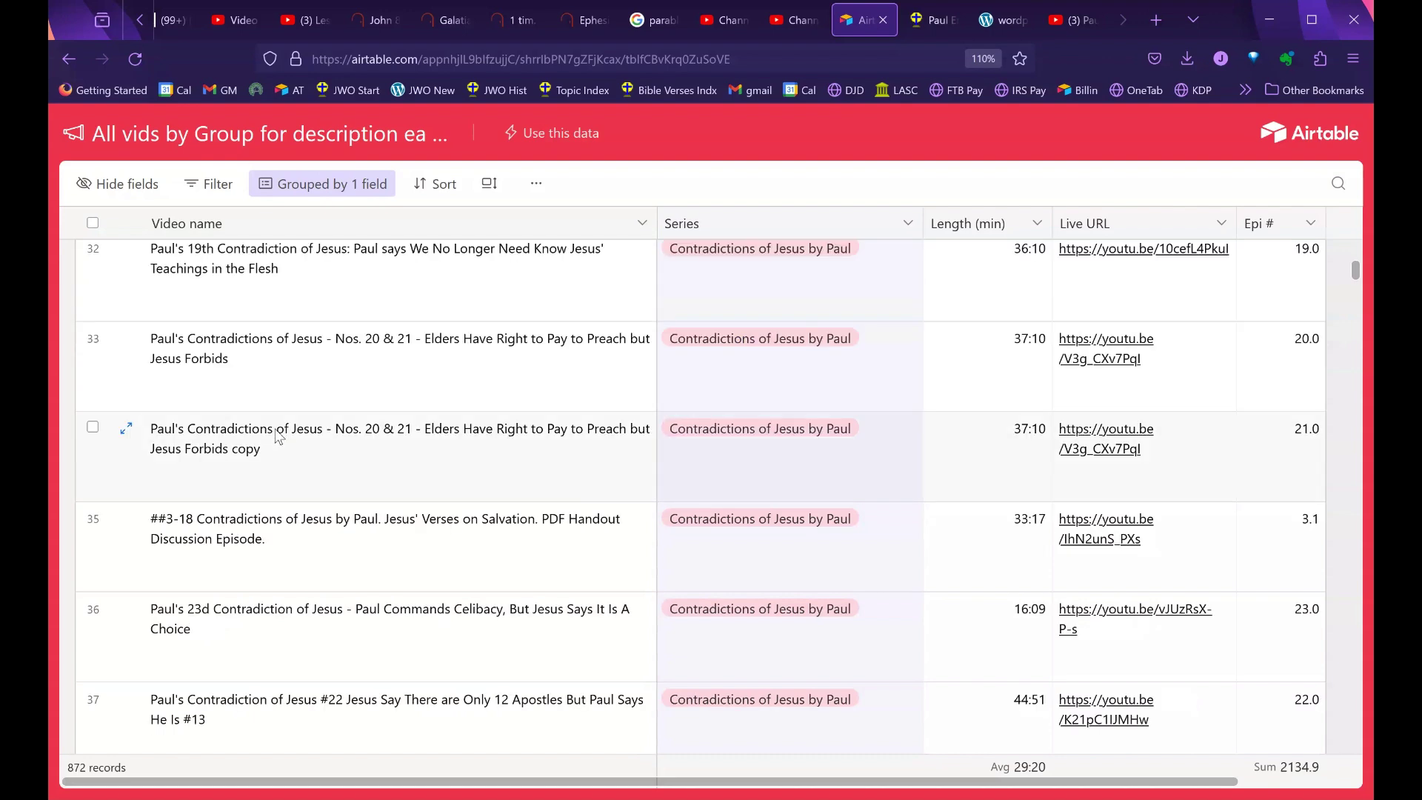
{"action": "scroll", "coordinate": [276, 435], "scroll_direction": "down", "scroll_amount": 3}
{"action": "scroll", "coordinate": [275, 433], "scroll_direction": "down", "scroll_amount": 10}
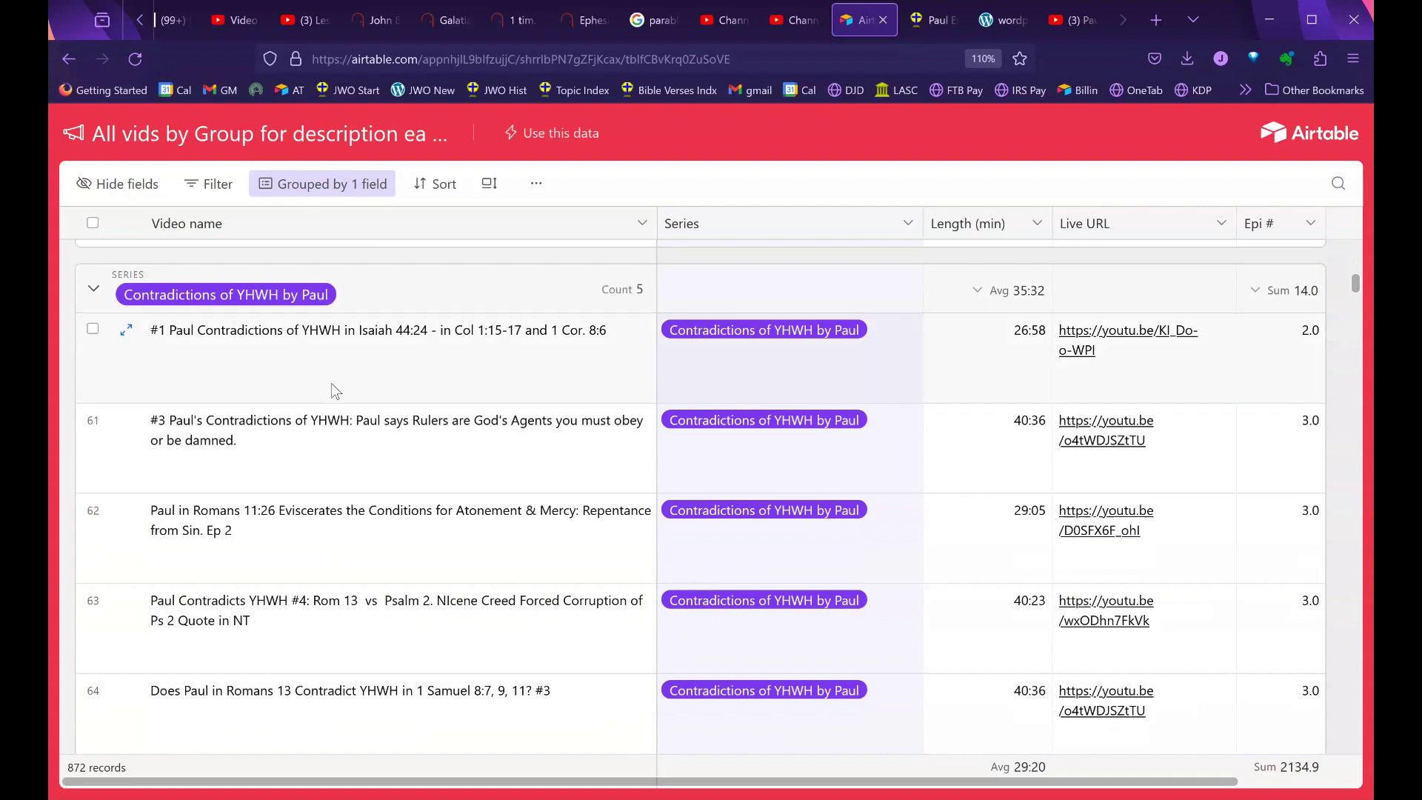
{"action": "scroll", "coordinate": [251, 403], "scroll_direction": "down", "scroll_amount": 5}
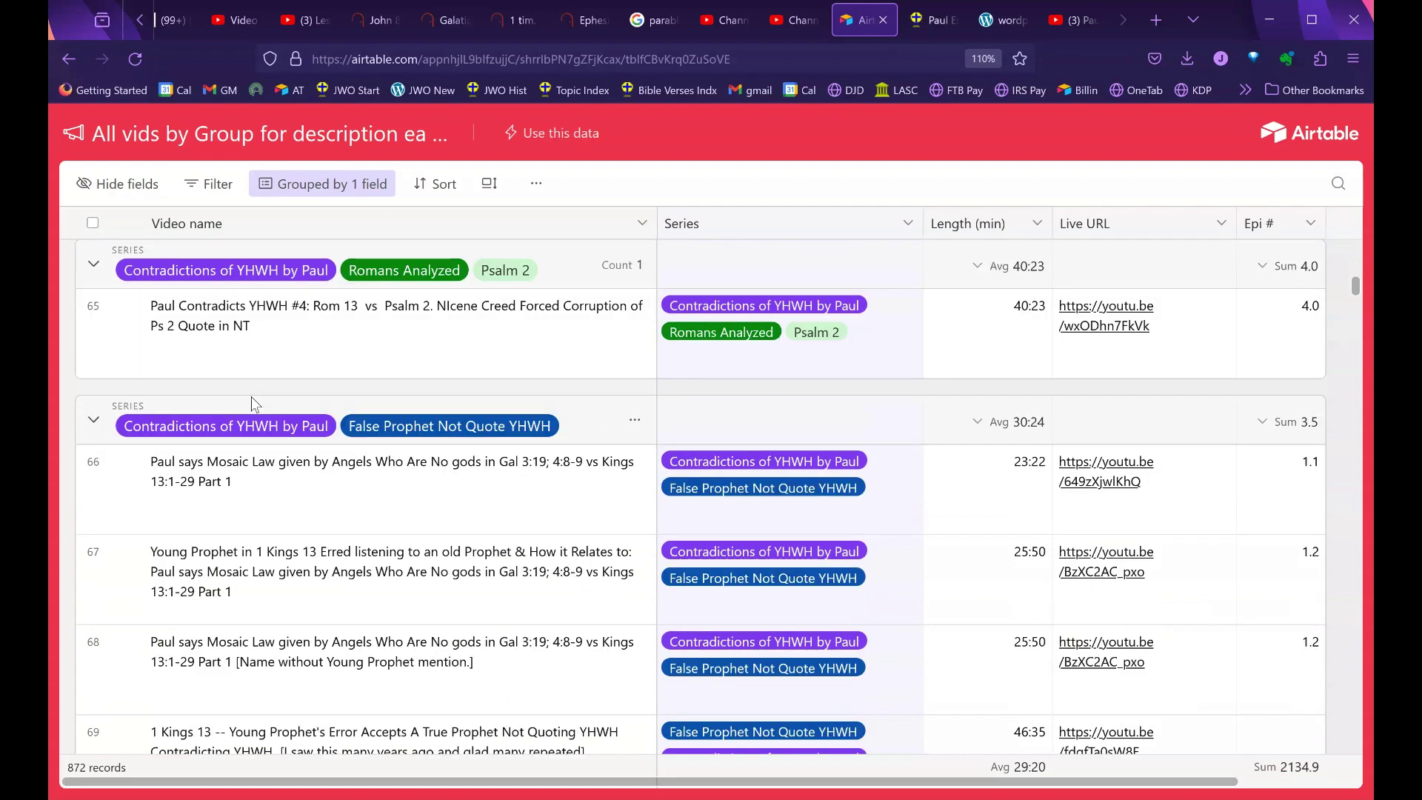
{"action": "scroll", "coordinate": [251, 403], "scroll_direction": "up", "scroll_amount": 5}
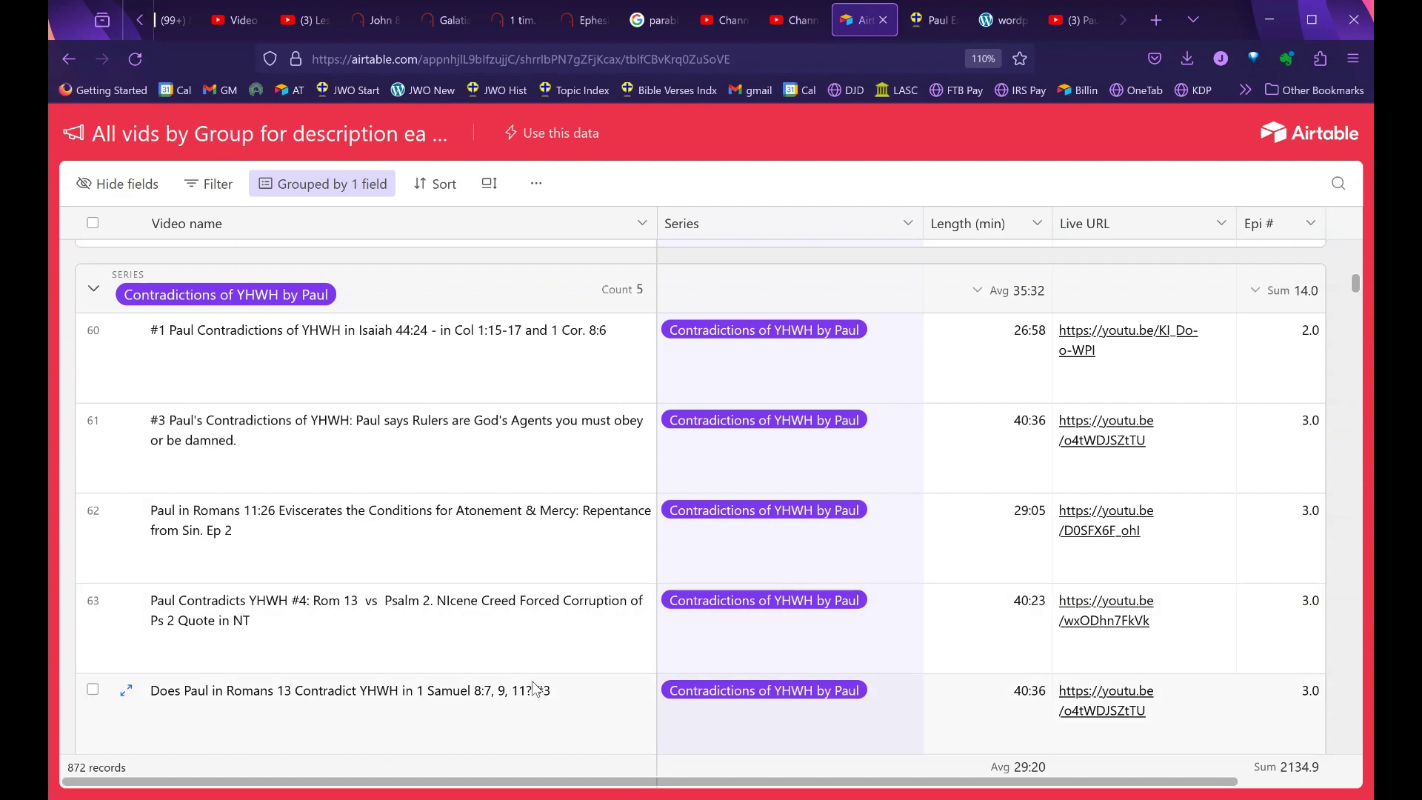
{"action": "scroll", "coordinate": [375, 458], "scroll_direction": "up", "scroll_amount": 6}
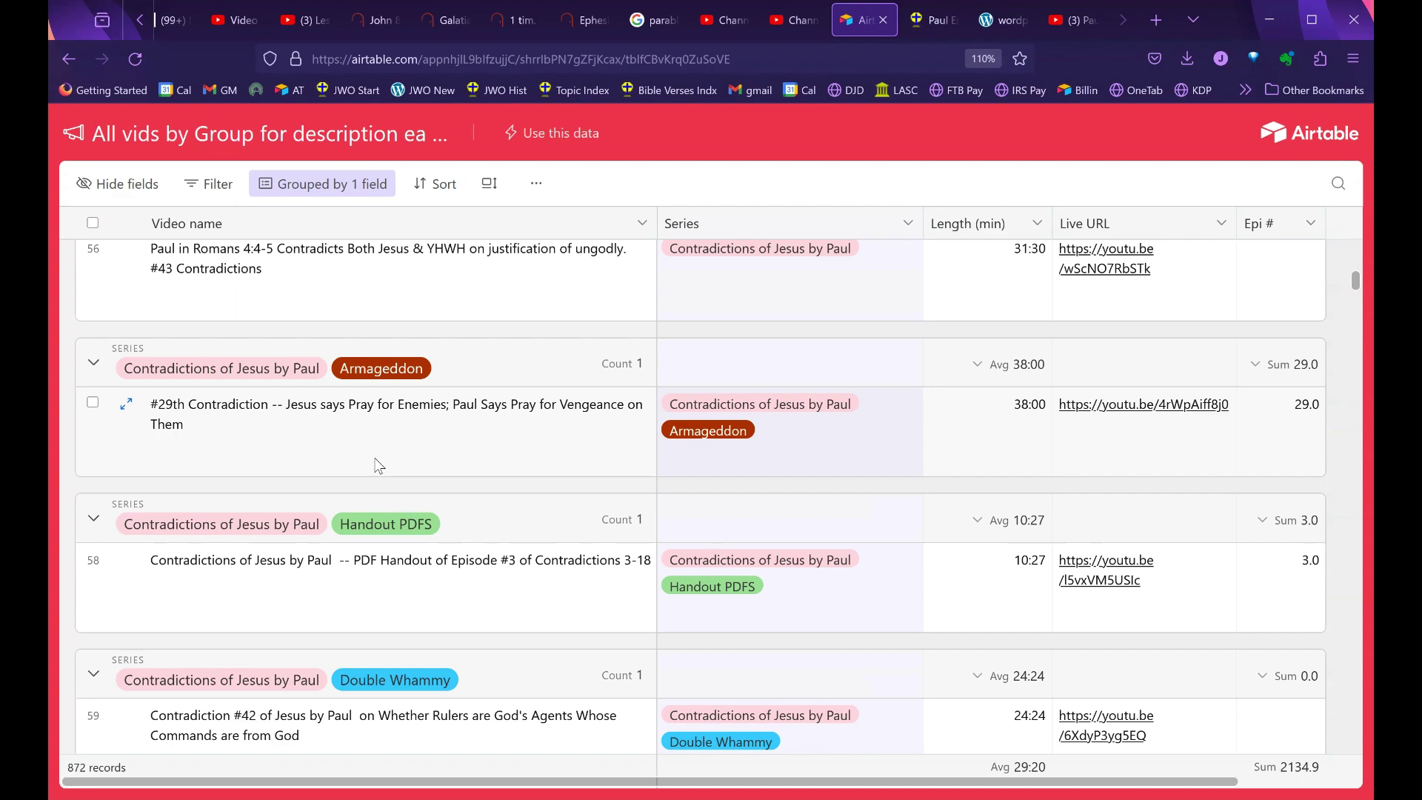
{"action": "scroll", "coordinate": [377, 465], "scroll_direction": "up", "scroll_amount": 20}
{"action": "scroll", "coordinate": [1042, 348], "scroll_direction": "up", "scroll_amount": 20}
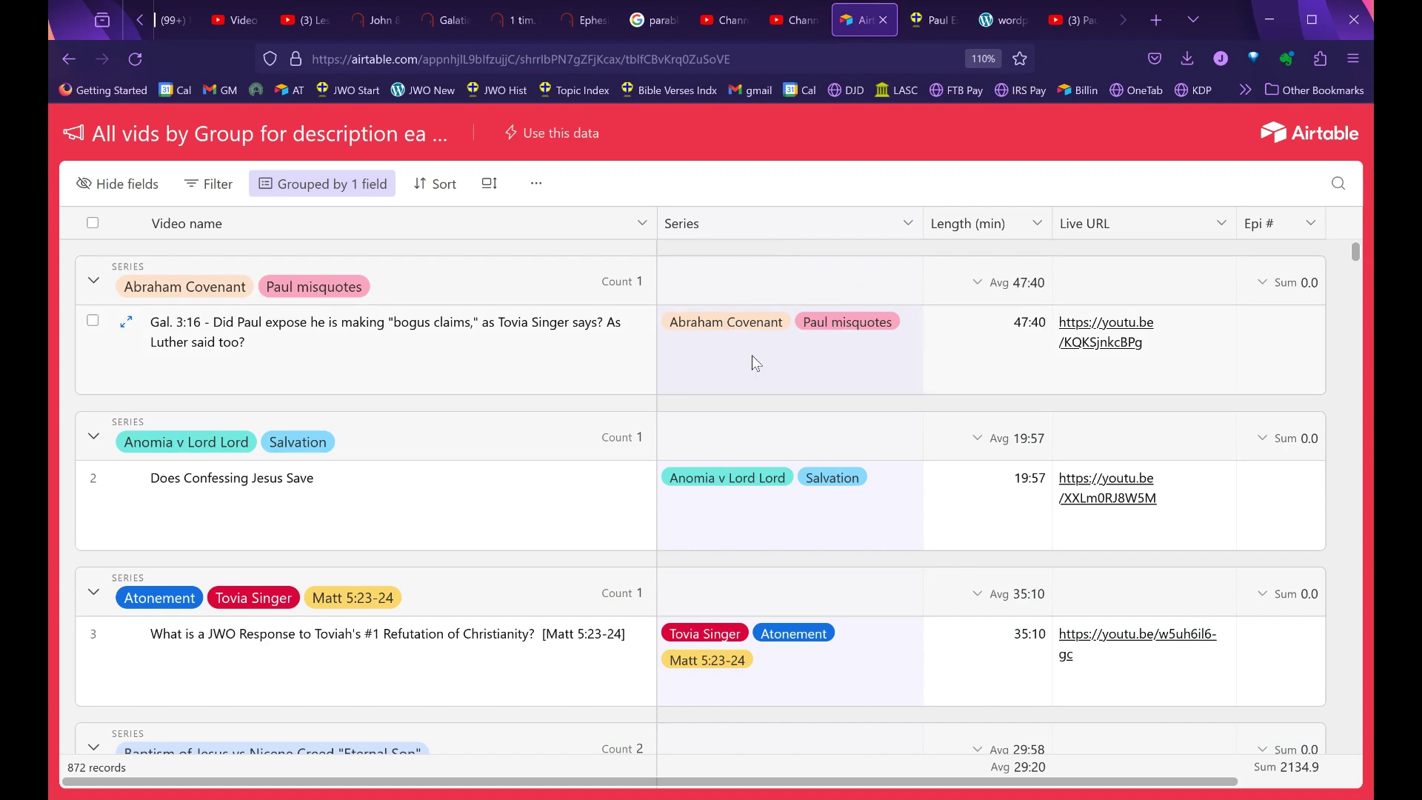
Step: Find "contrad" in the video view and look over the matching records in the Contradictions of Jesus by Paul group
{"action": "left_click", "coordinate": [1334, 190]}
{"action": "left_click", "coordinate": [1337, 183]}
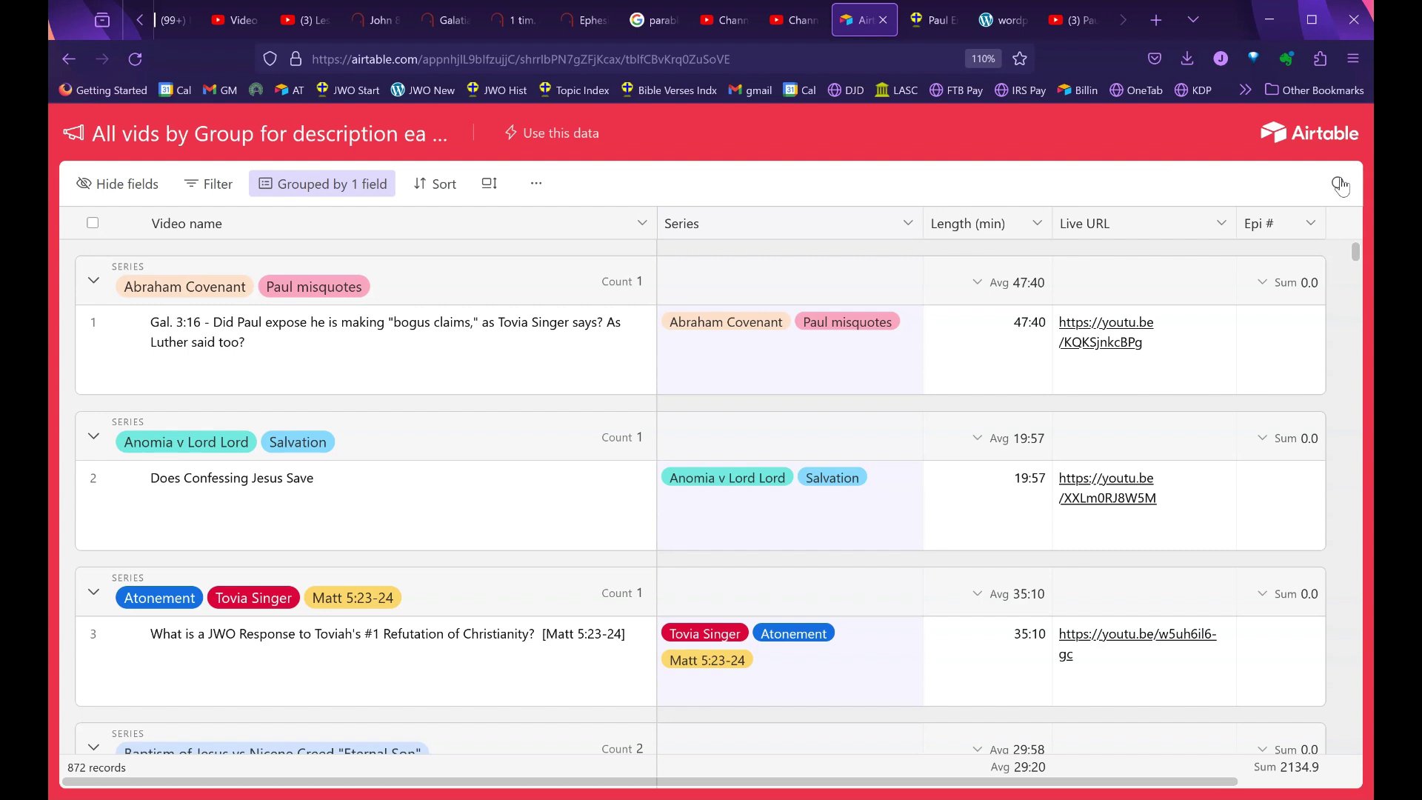
{"action": "left_click", "coordinate": [1338, 185]}
{"action": "left_click", "coordinate": [1338, 185]}
{"action": "left_click", "coordinate": [1337, 186]}
{"action": "left_click", "coordinate": [1338, 187]}
{"action": "left_click", "coordinate": [1338, 187]}
{"action": "left_click", "coordinate": [1338, 191]}
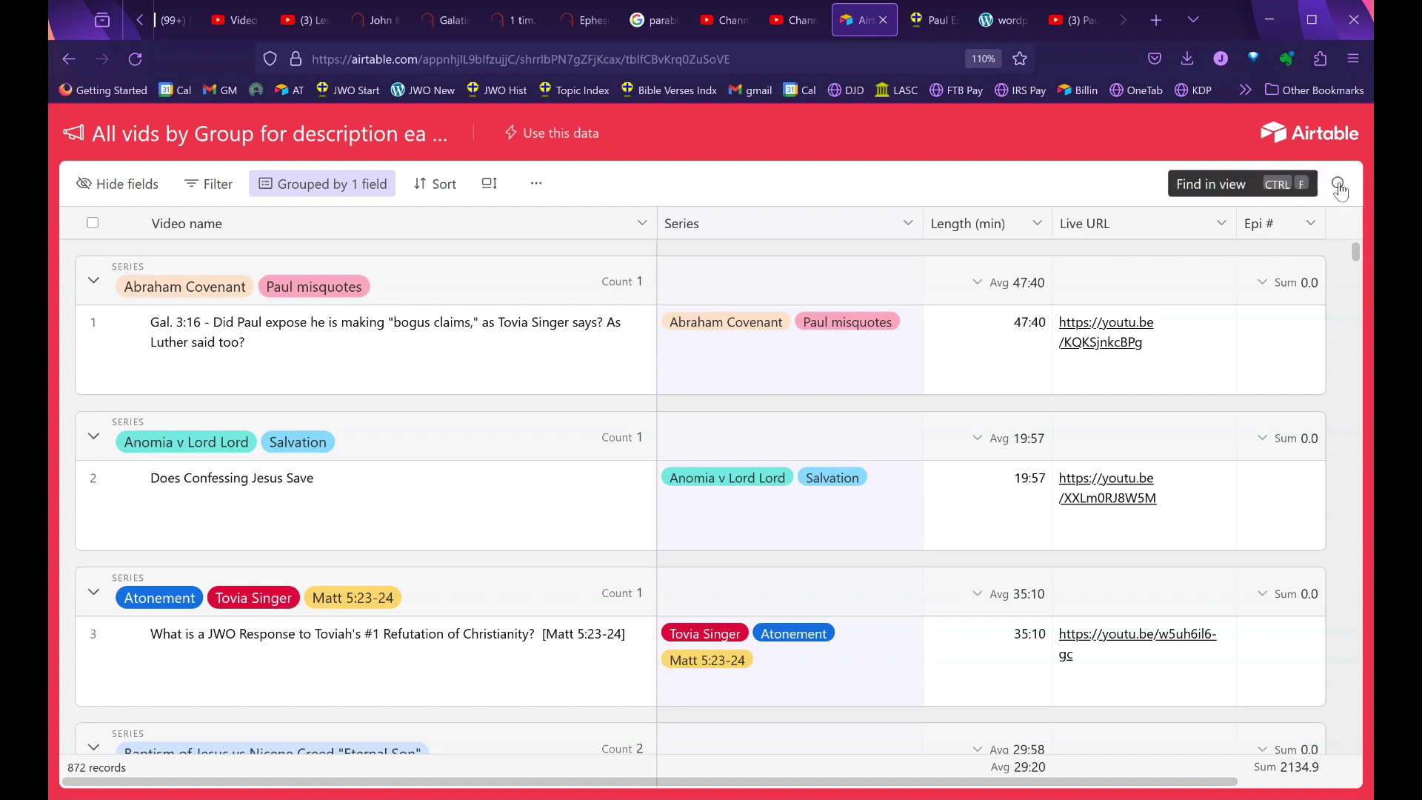
{"action": "left_click", "coordinate": [1338, 190]}
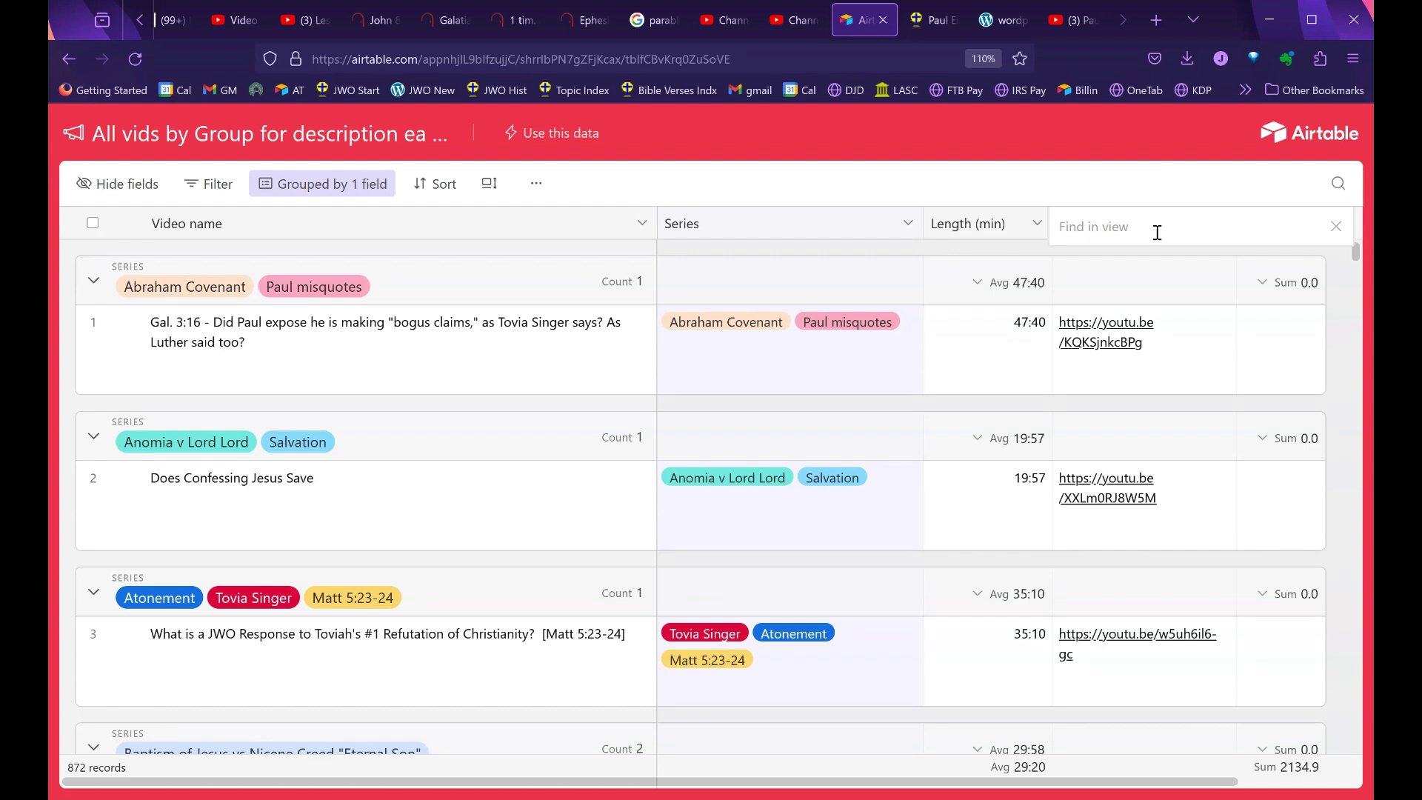
{"action": "type", "text": "co"}
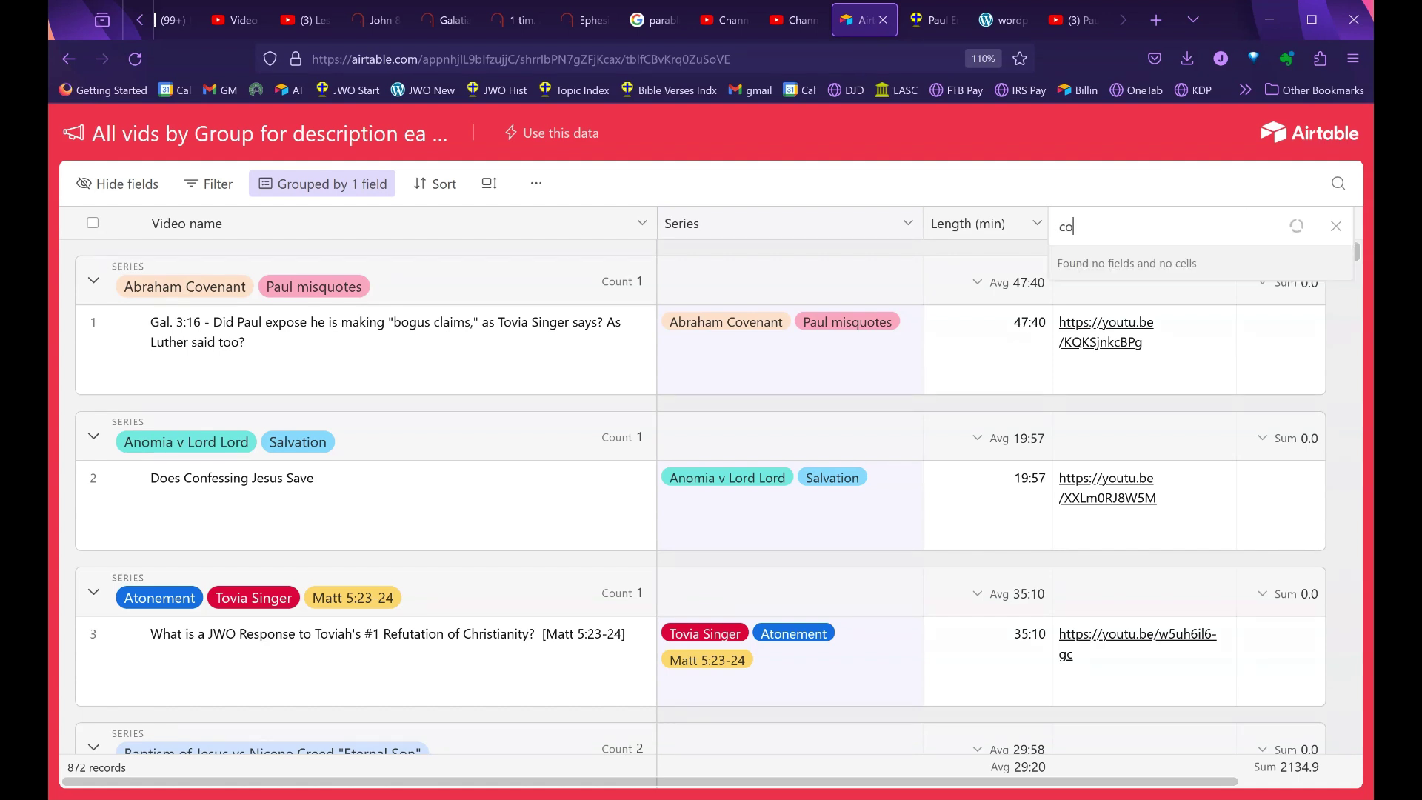
{"action": "type", "text": "ntrad"}
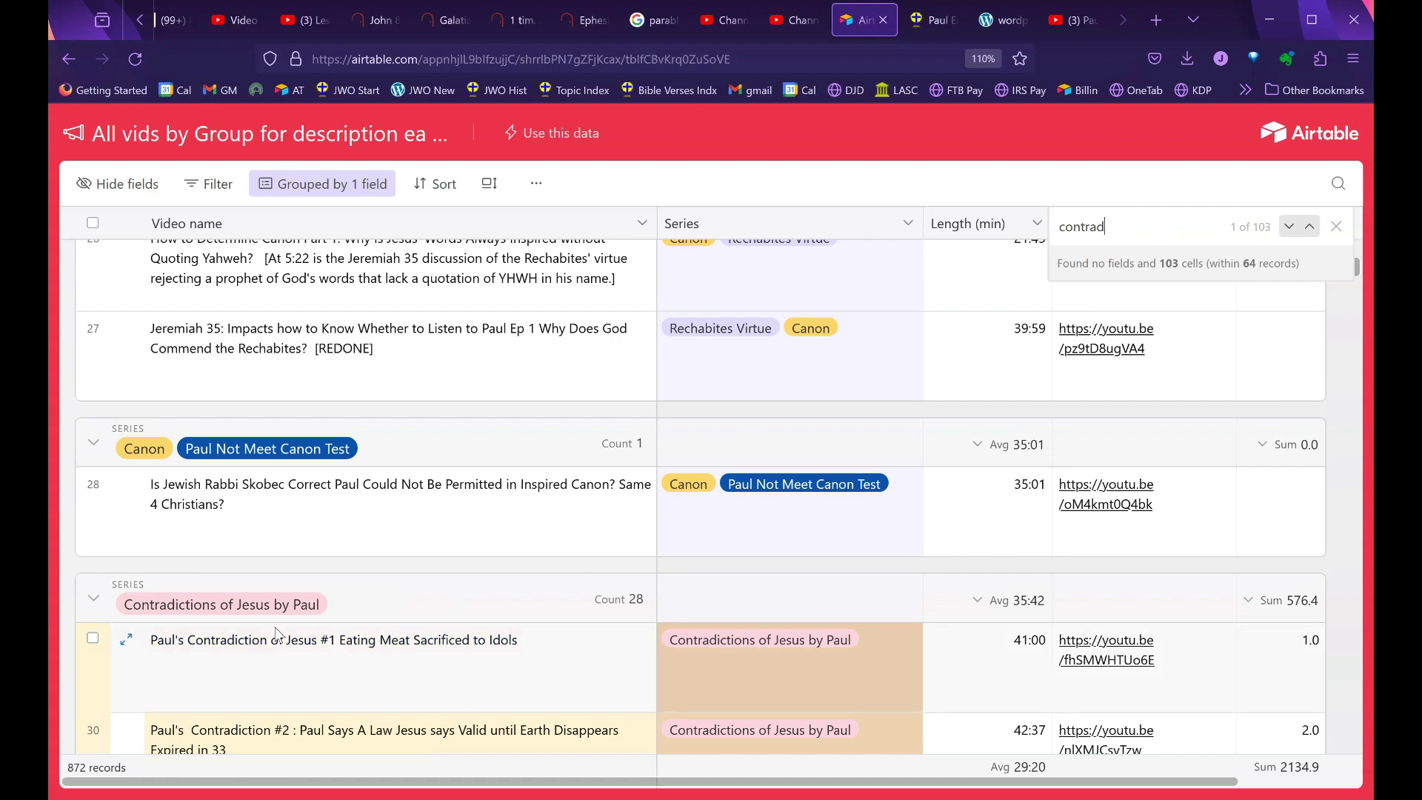
{"action": "scroll", "coordinate": [612, 495], "scroll_direction": "down", "scroll_amount": 5}
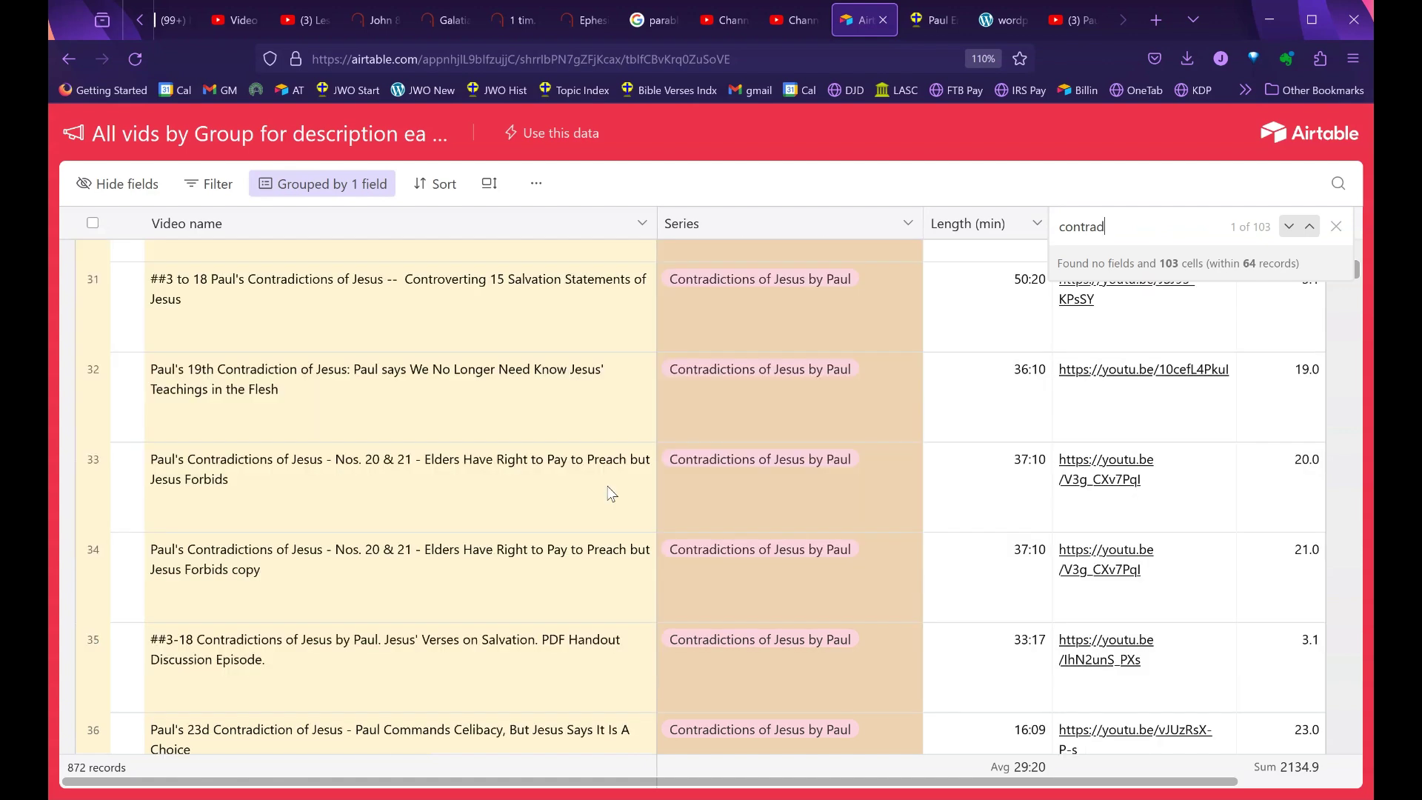
{"action": "scroll", "coordinate": [517, 413], "scroll_direction": "up", "scroll_amount": 5}
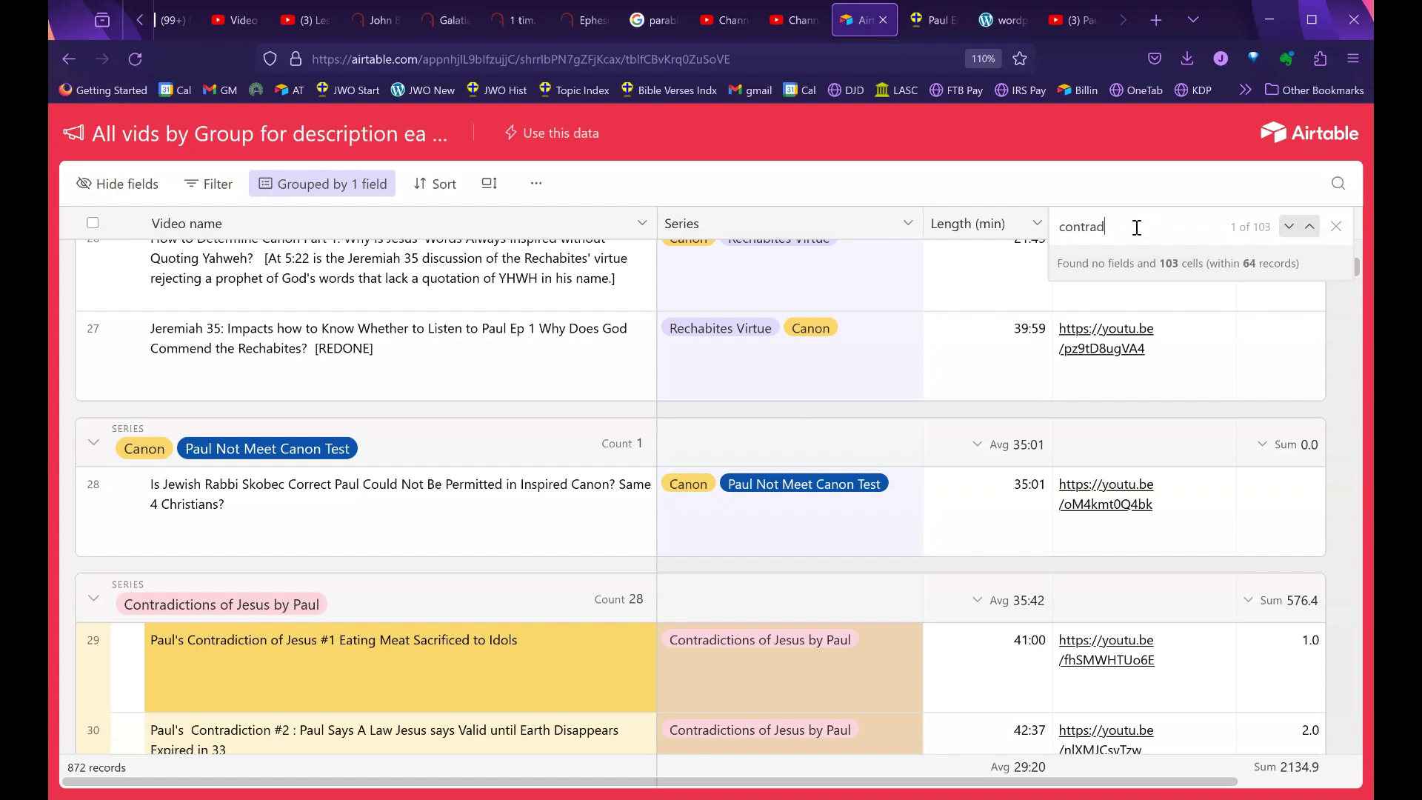
Step: Replace the search term with "eating" and go to the next matching record
{"action": "key", "text": "BackSpace"}
{"action": "key", "text": "BackSpace"}
{"action": "key", "text": "BackSpace"}
{"action": "key", "text": "BackSpace"}
{"action": "key", "text": "BackSpace"}
{"action": "key", "text": "BackSpace"}
{"action": "key", "text": "BackSpace"}
{"action": "type", "text": "eating"}
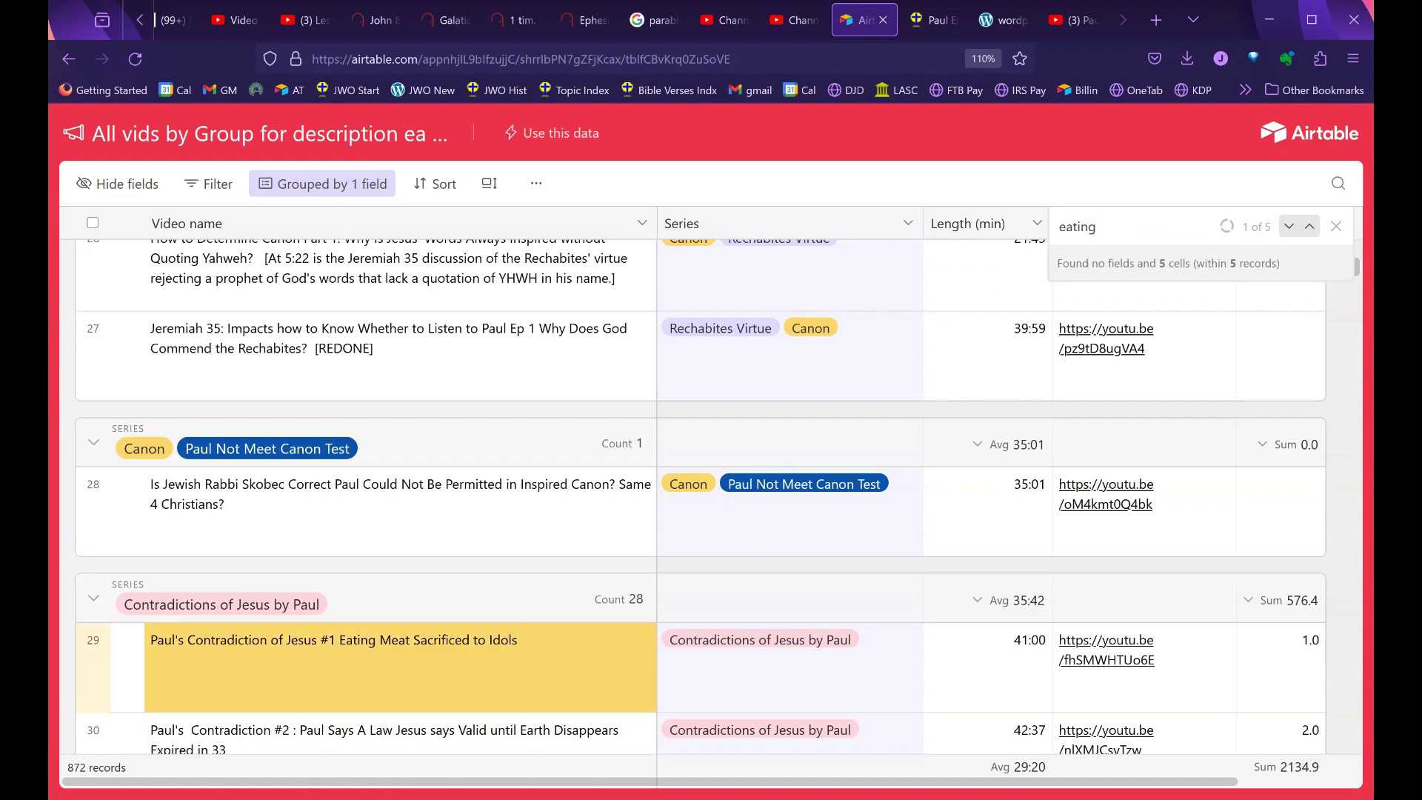
{"action": "left_click", "coordinate": [1287, 227]}
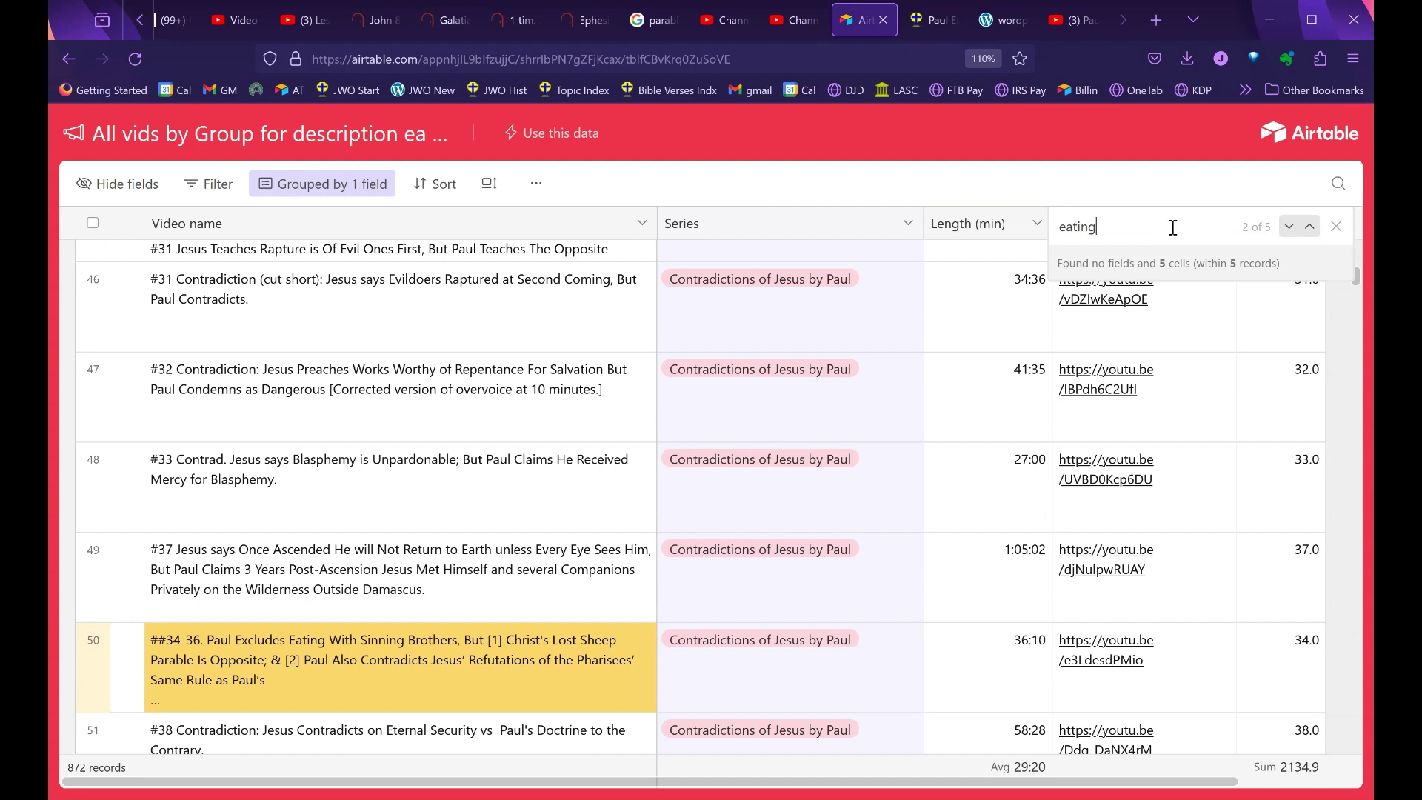
Step: Change the search term to "yhwh" and look through the matches and the series groups after them
{"action": "left_click_drag", "start_coordinate": [1121, 227], "coordinate": [1051, 233]}
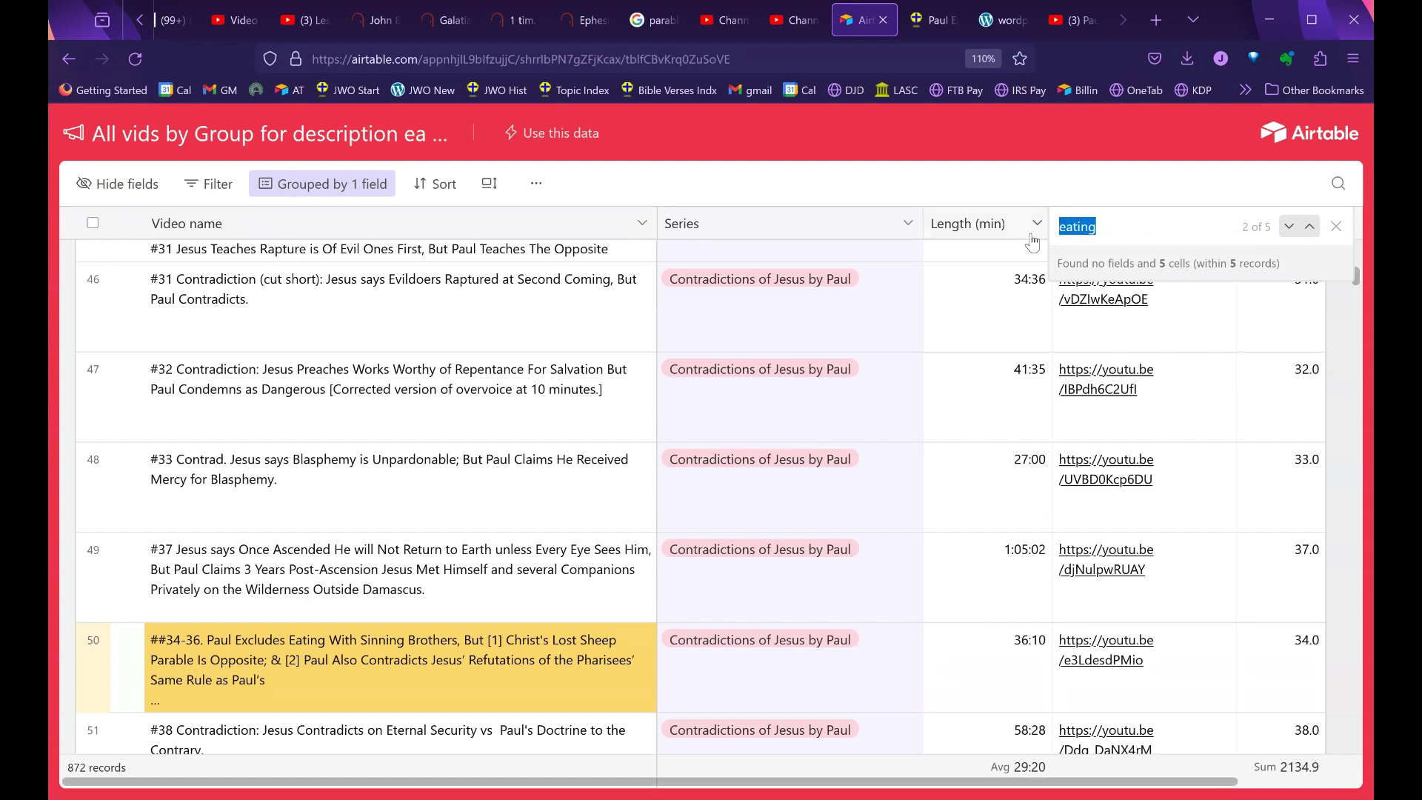
{"action": "type", "text": "yhwh"}
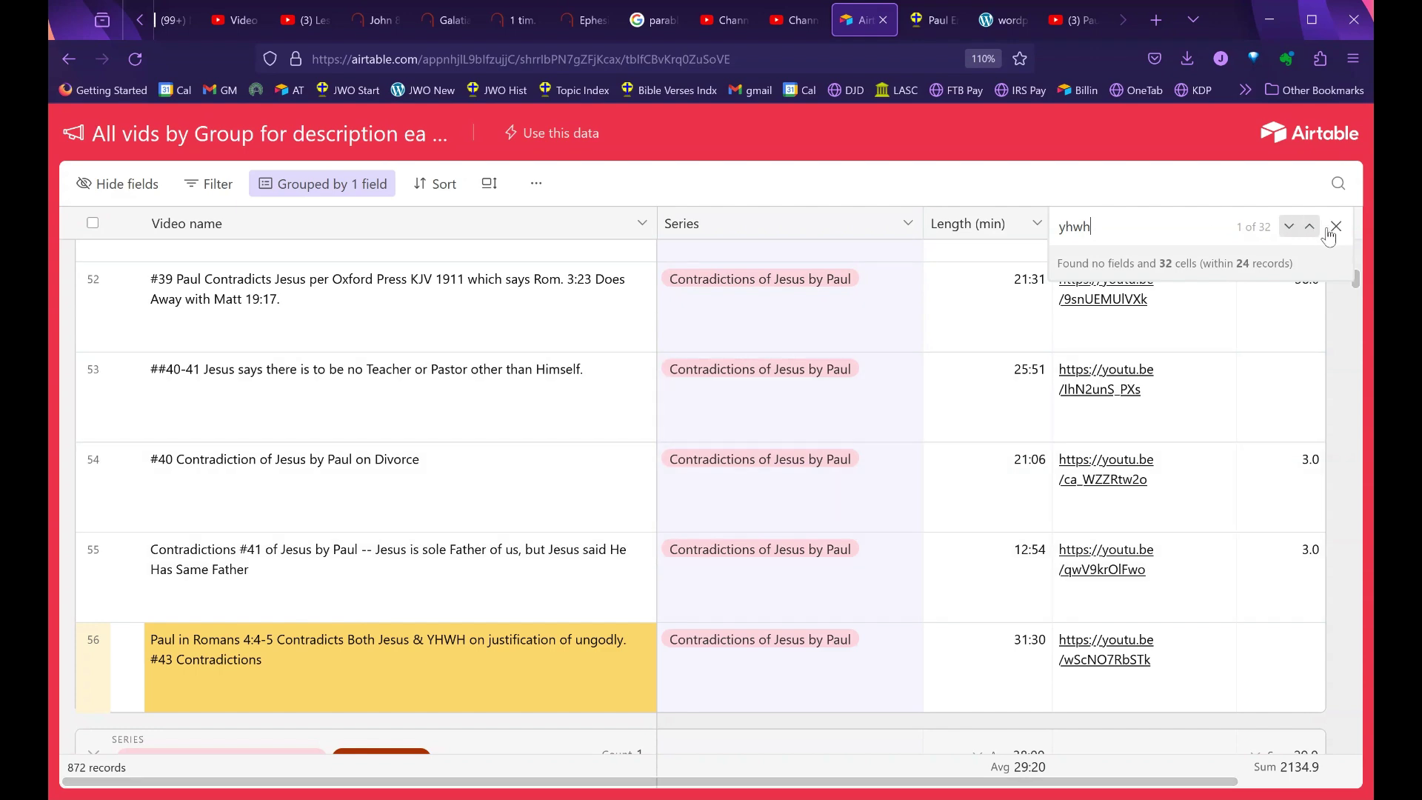
{"action": "scroll", "coordinate": [478, 515], "scroll_direction": "down", "scroll_amount": 15}
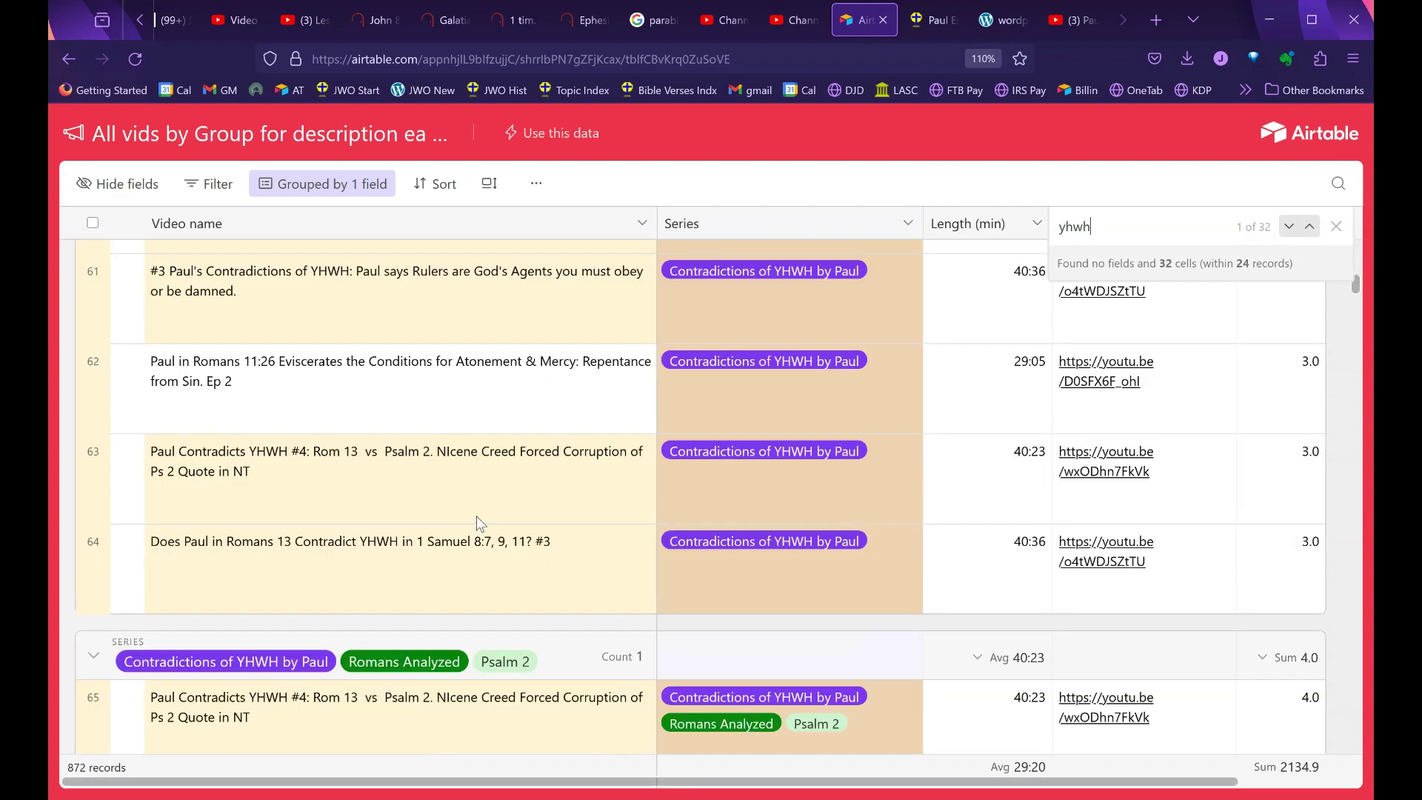
{"action": "scroll", "coordinate": [479, 524], "scroll_direction": "down", "scroll_amount": 20}
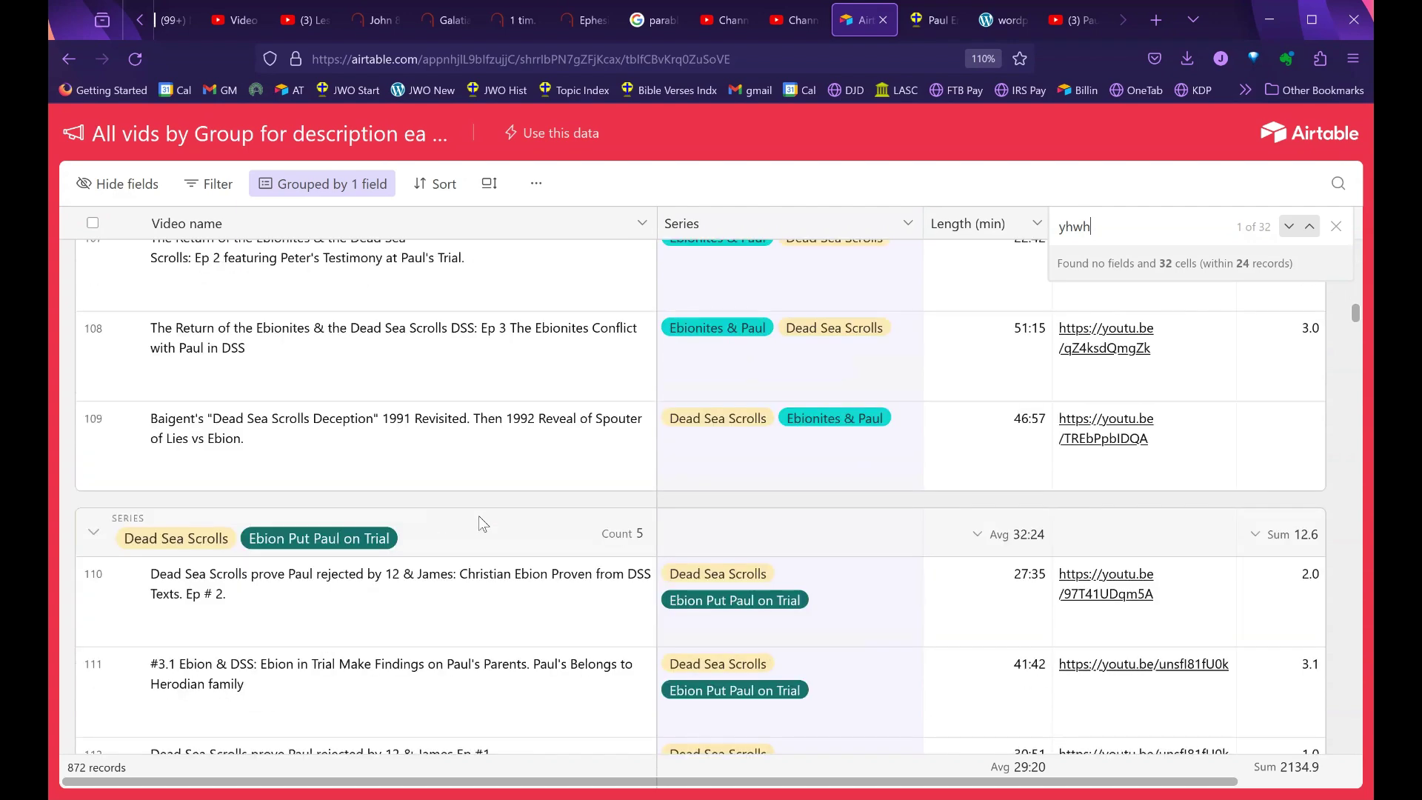
{"action": "scroll", "coordinate": [479, 515], "scroll_direction": "down", "scroll_amount": 10}
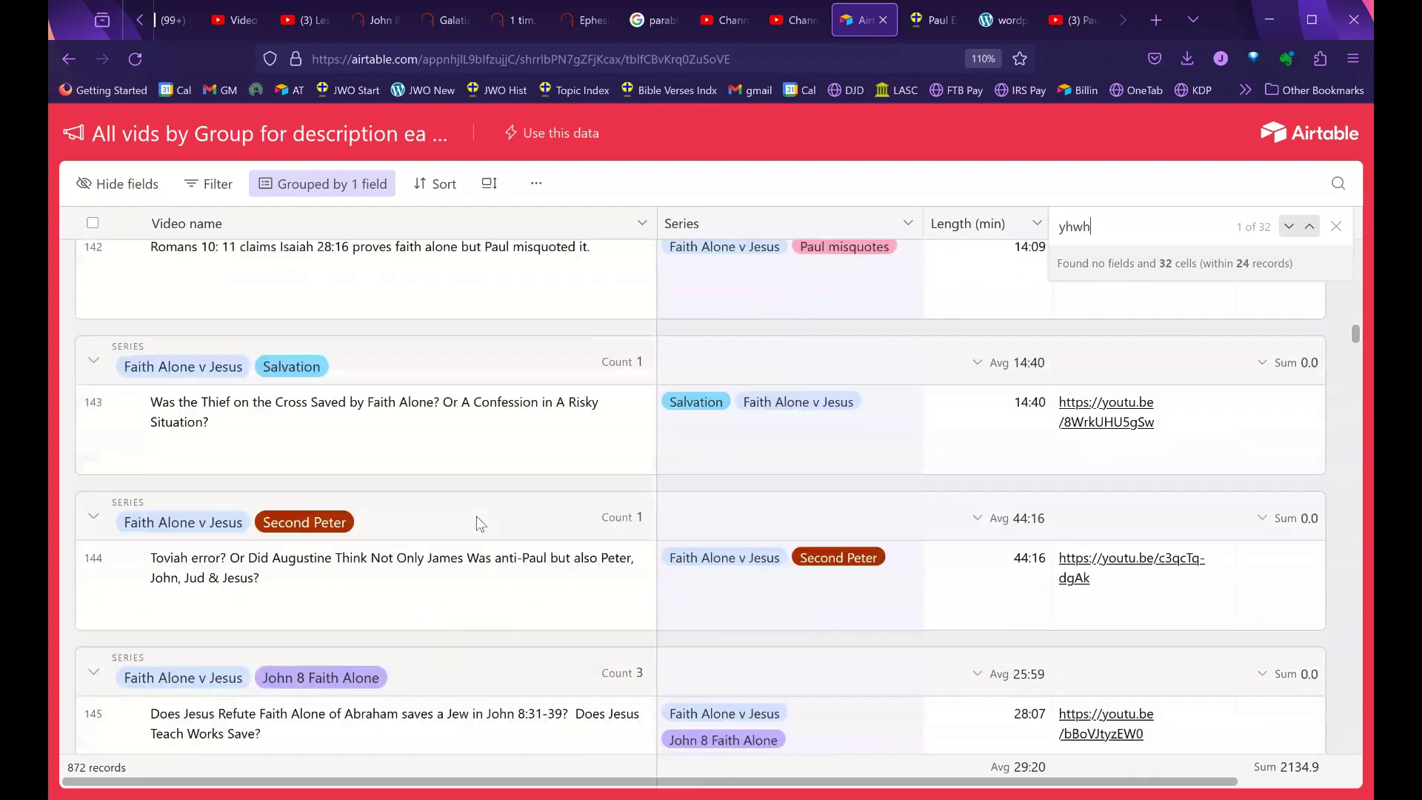
{"action": "scroll", "coordinate": [454, 514], "scroll_direction": "up", "scroll_amount": 10}
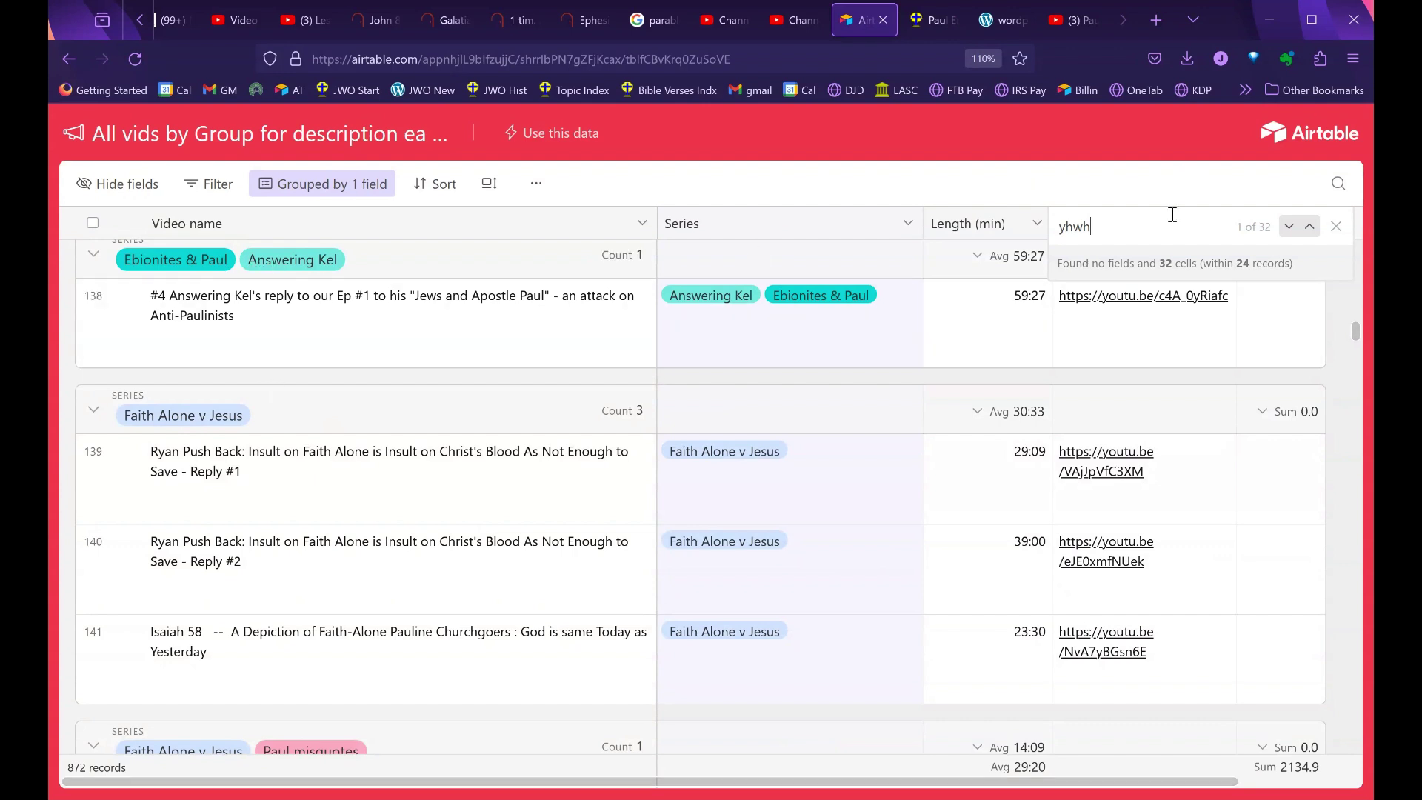
Step: Change the search term to "ebionites" and advance to the next match
{"action": "left_click_drag", "start_coordinate": [1102, 220], "coordinate": [1052, 233]}
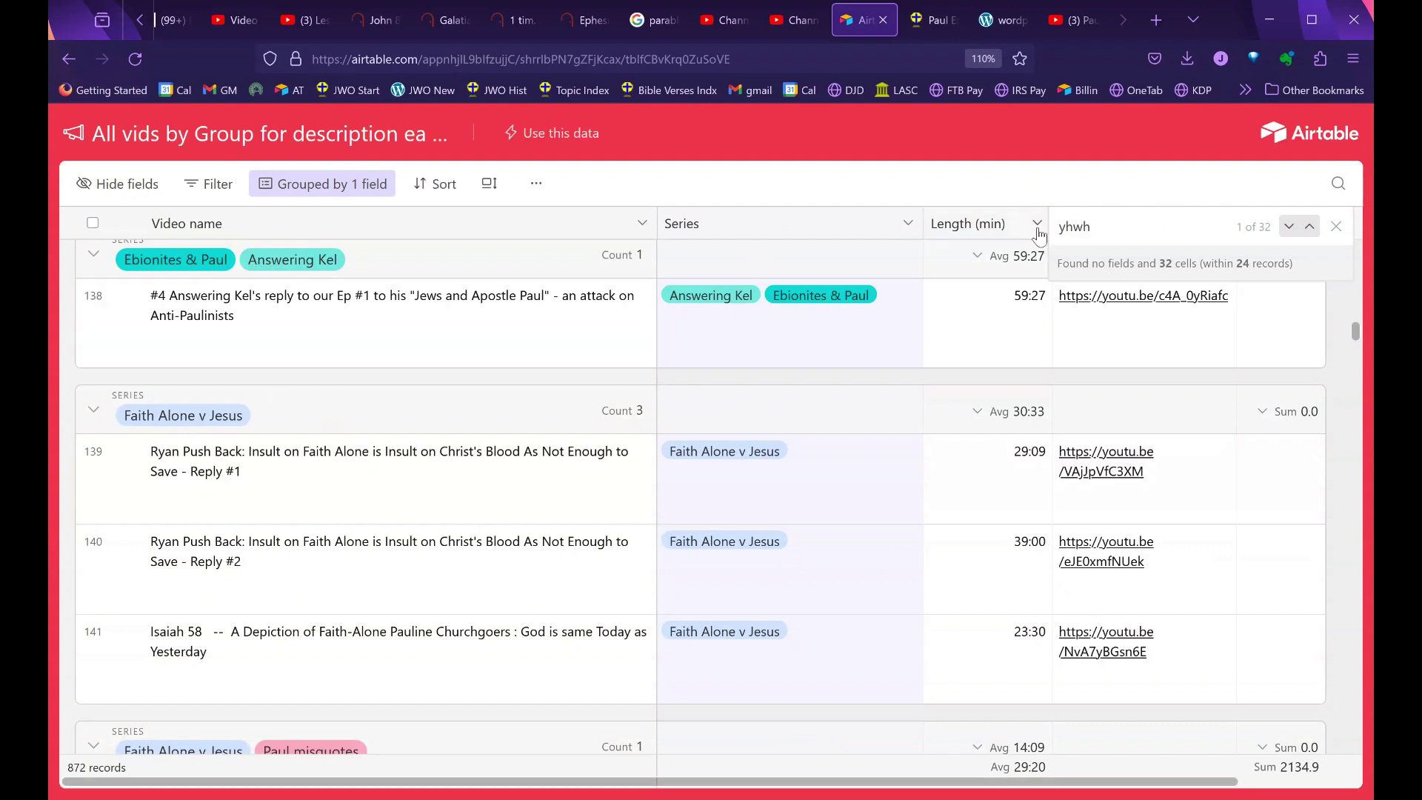
{"action": "left_click", "coordinate": [1037, 227]}
{"action": "double_click", "coordinate": [1081, 225]}
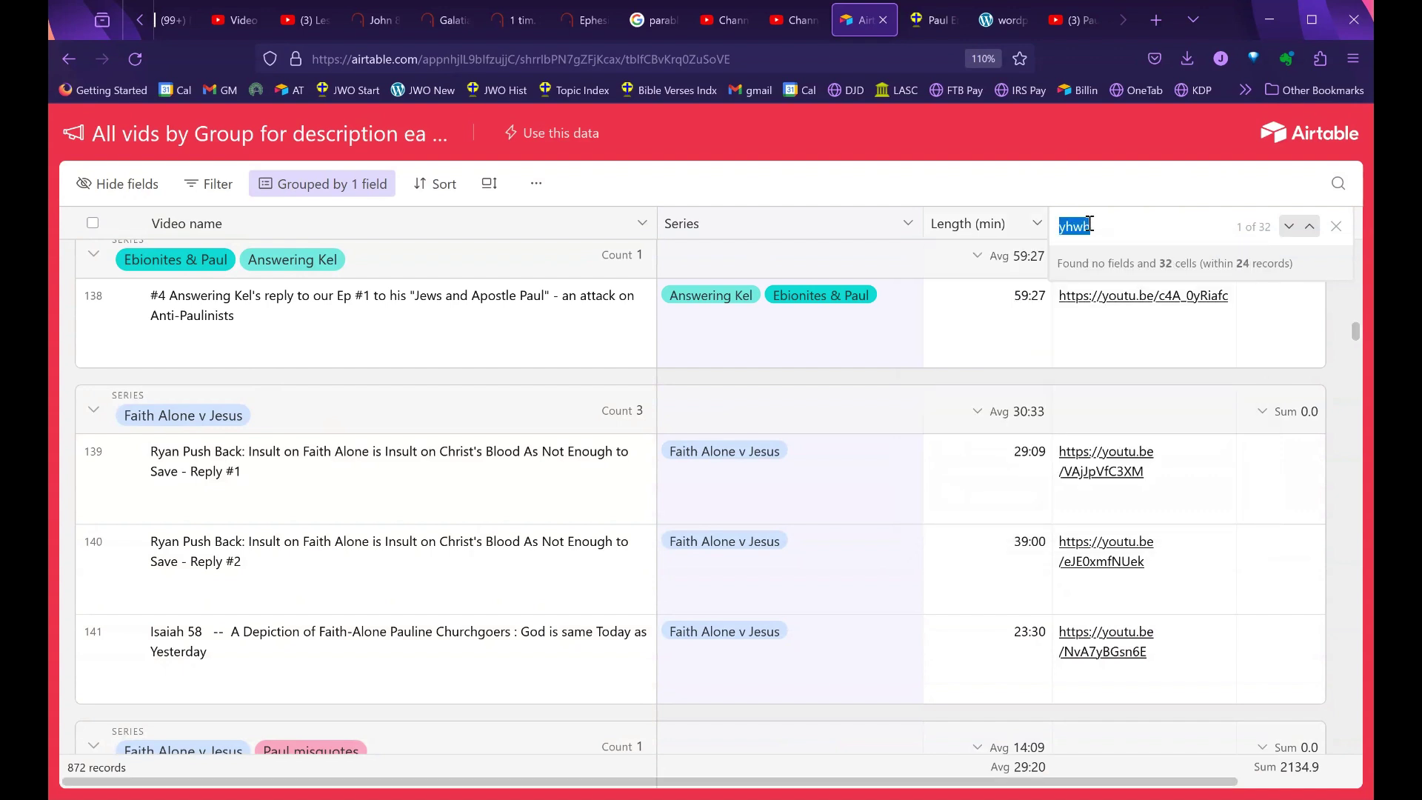
{"action": "type", "text": "b"}
{"action": "key", "text": "BackSpace"}
{"action": "type", "text": "e"}
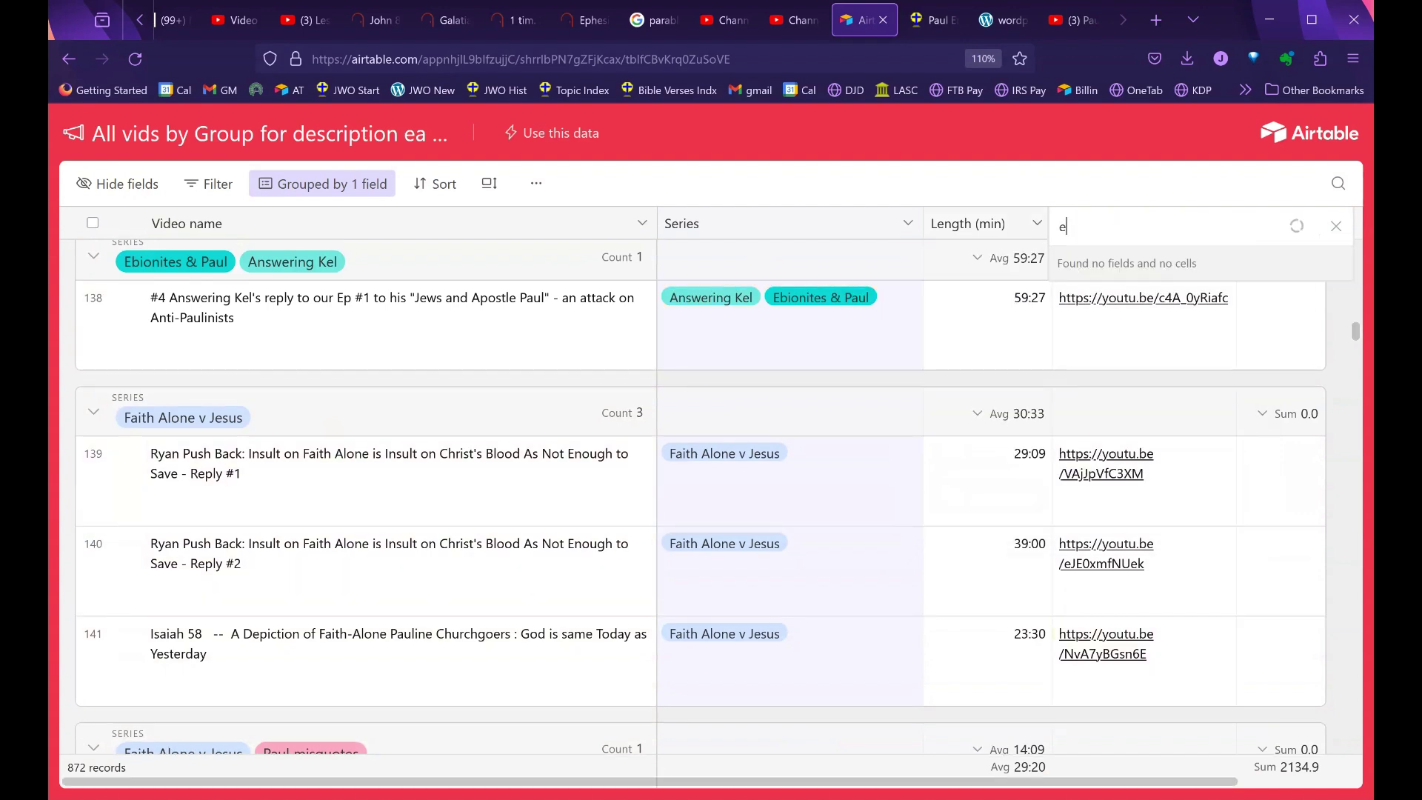
{"action": "type", "text": "bionites"}
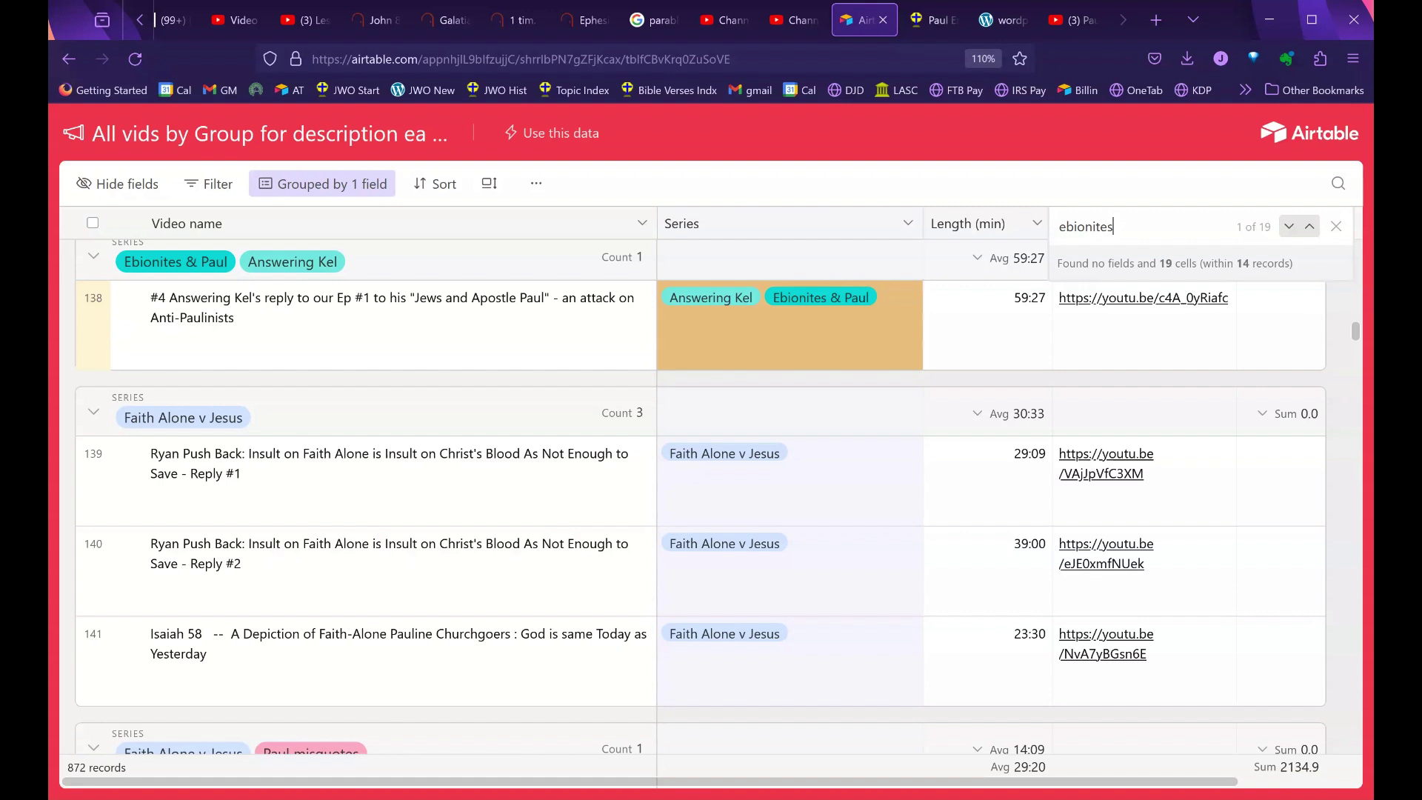
{"action": "left_click", "coordinate": [1289, 227]}
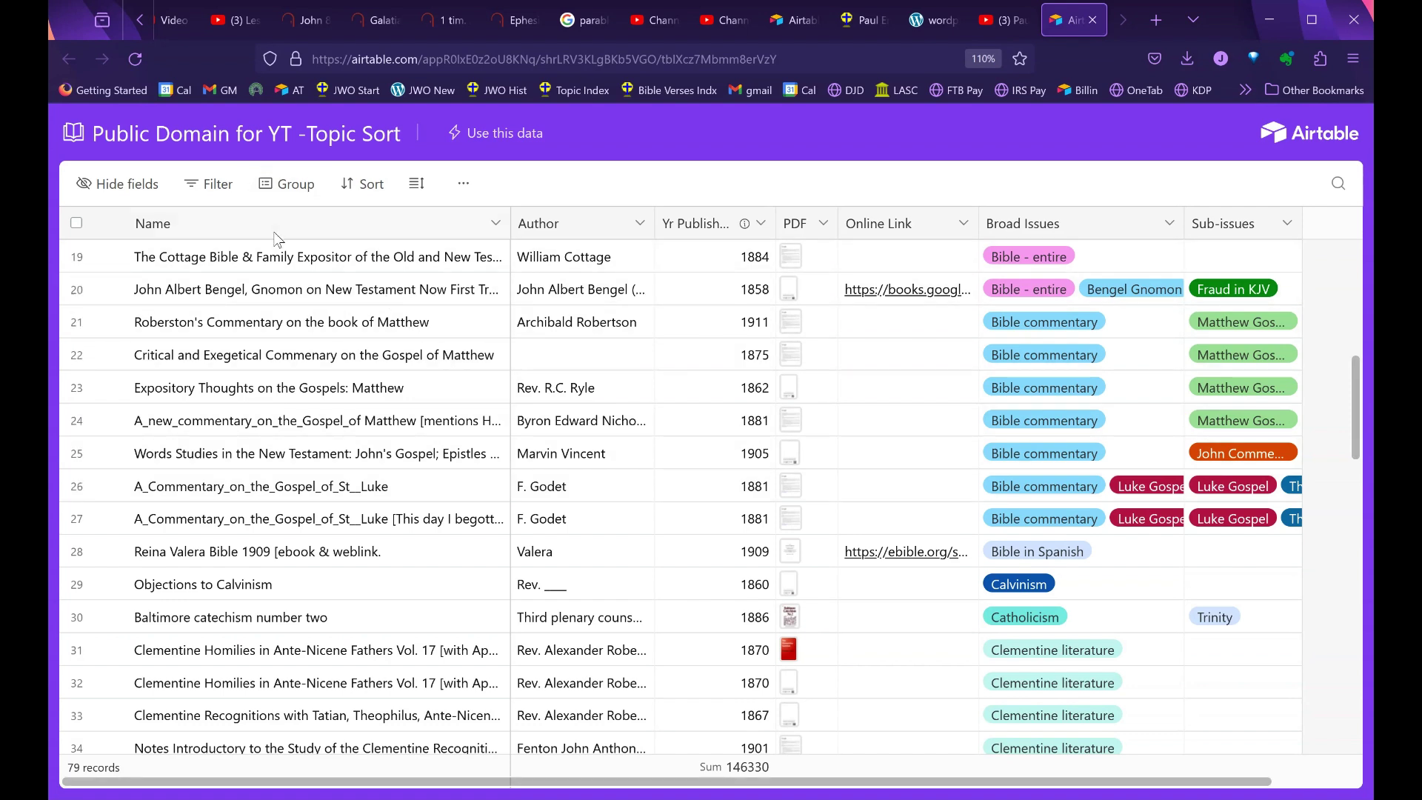
Step: Look through the Public Domain for YT -Topic Sort records and find "baur" in that view
{"action": "scroll", "coordinate": [274, 538], "scroll_direction": "down", "scroll_amount": 10}
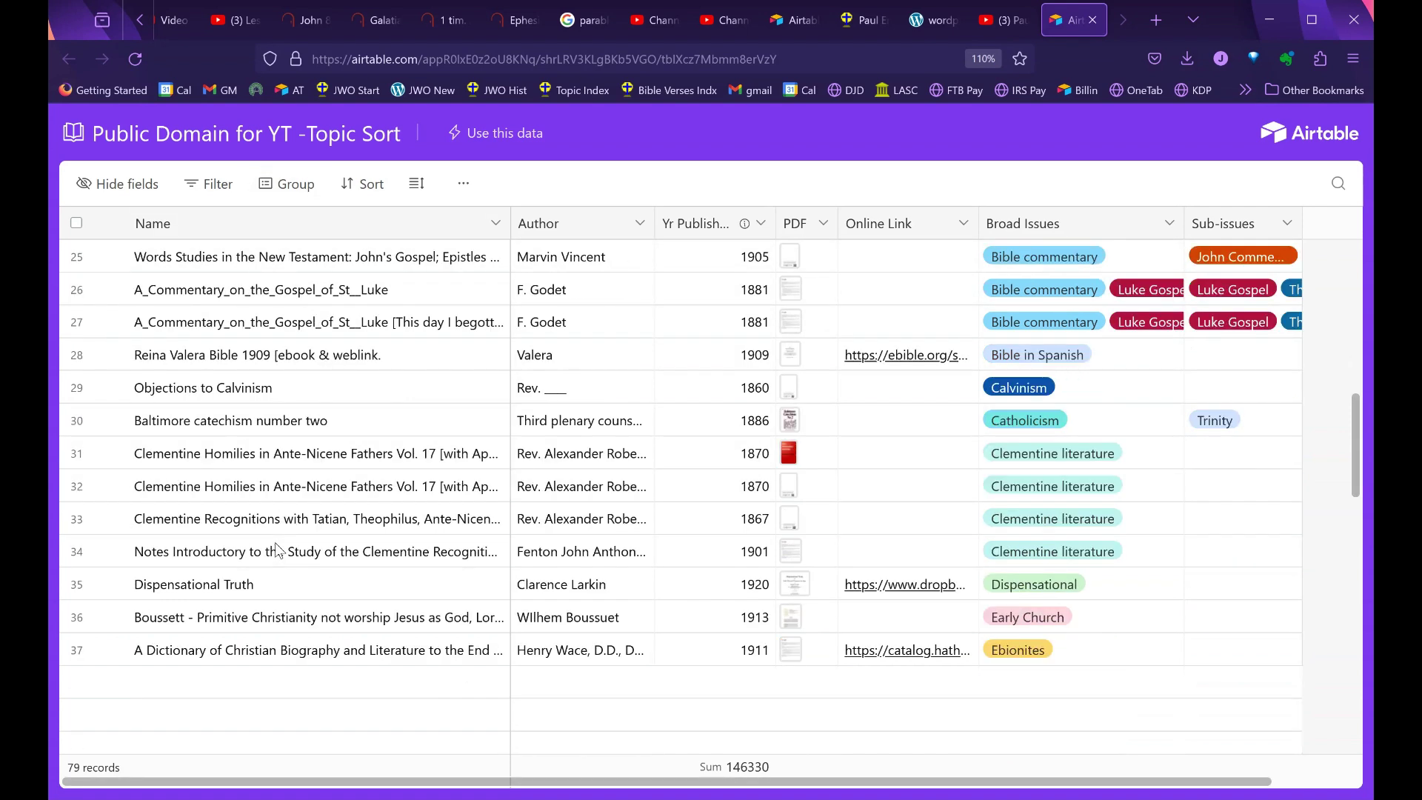
{"action": "scroll", "coordinate": [276, 546], "scroll_direction": "down", "scroll_amount": 9}
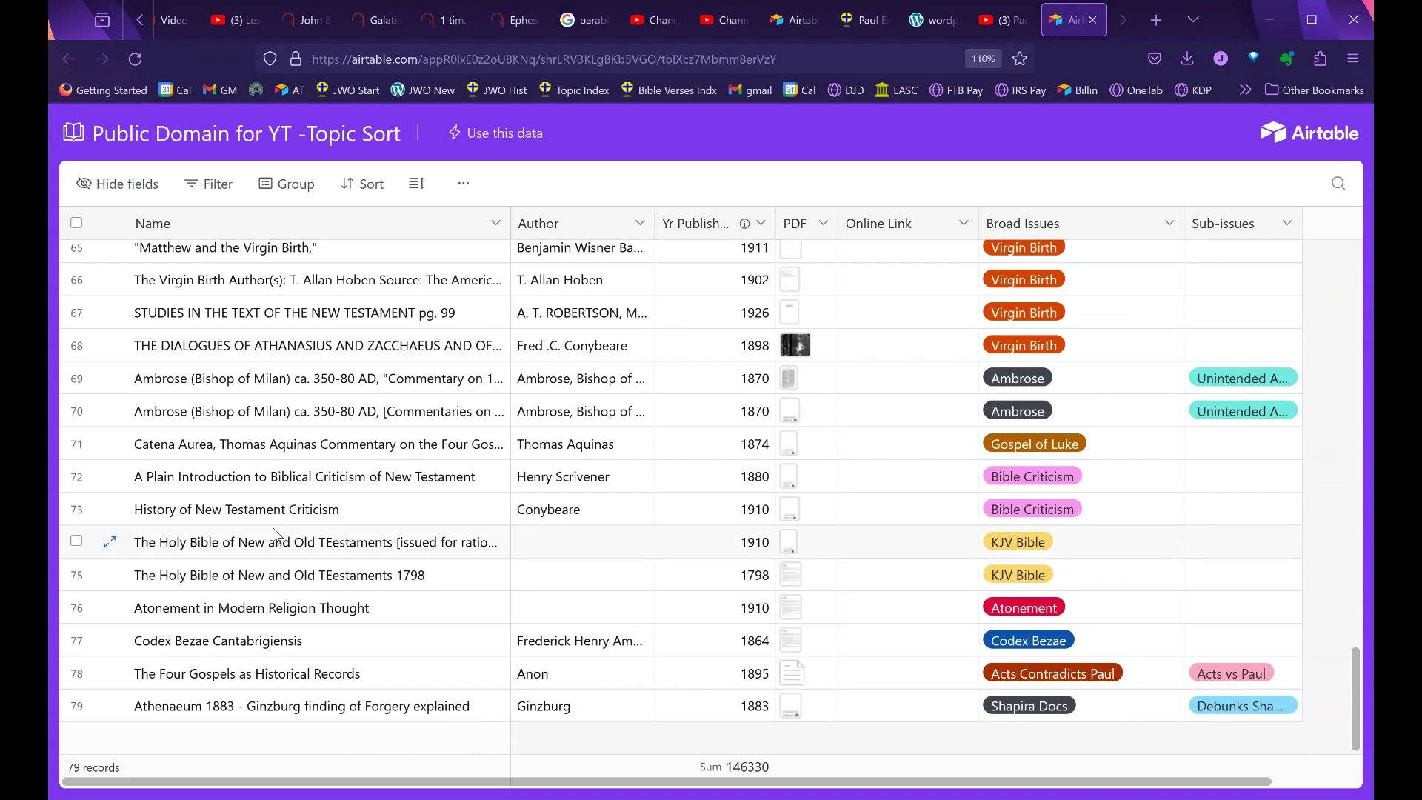
{"action": "scroll", "coordinate": [342, 607], "scroll_direction": "up", "scroll_amount": 9}
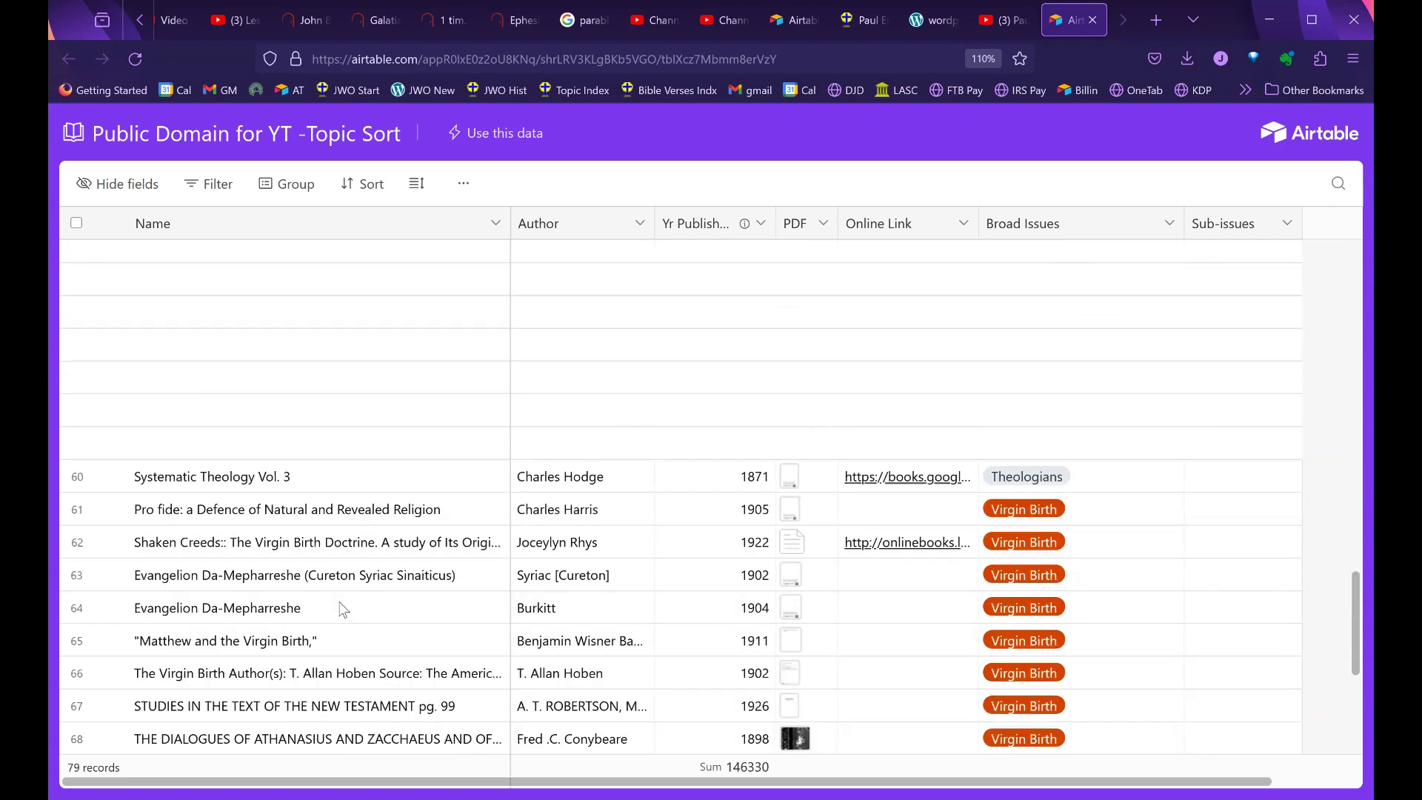
{"action": "scroll", "coordinate": [342, 607], "scroll_direction": "up", "scroll_amount": 16}
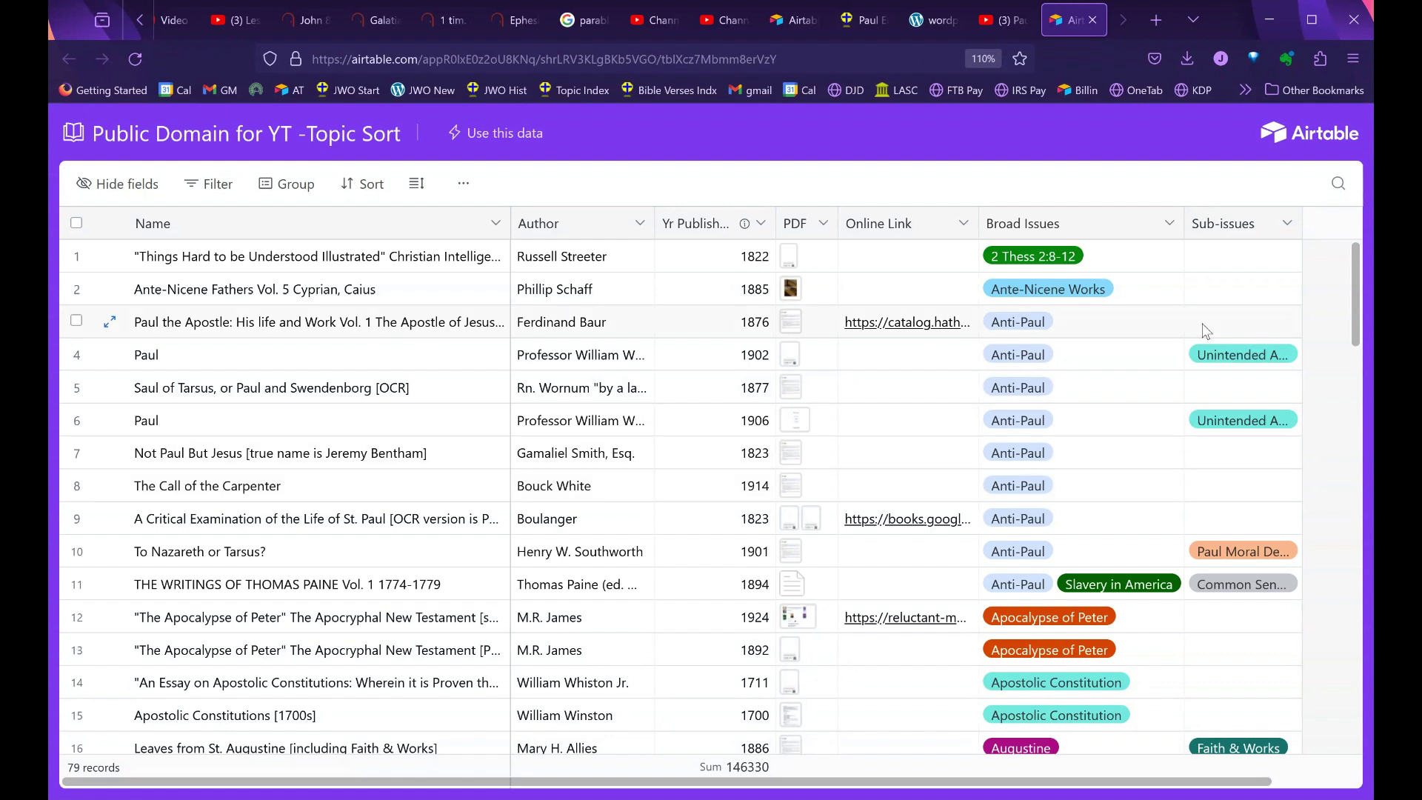
{"action": "left_click", "coordinate": [1338, 185]}
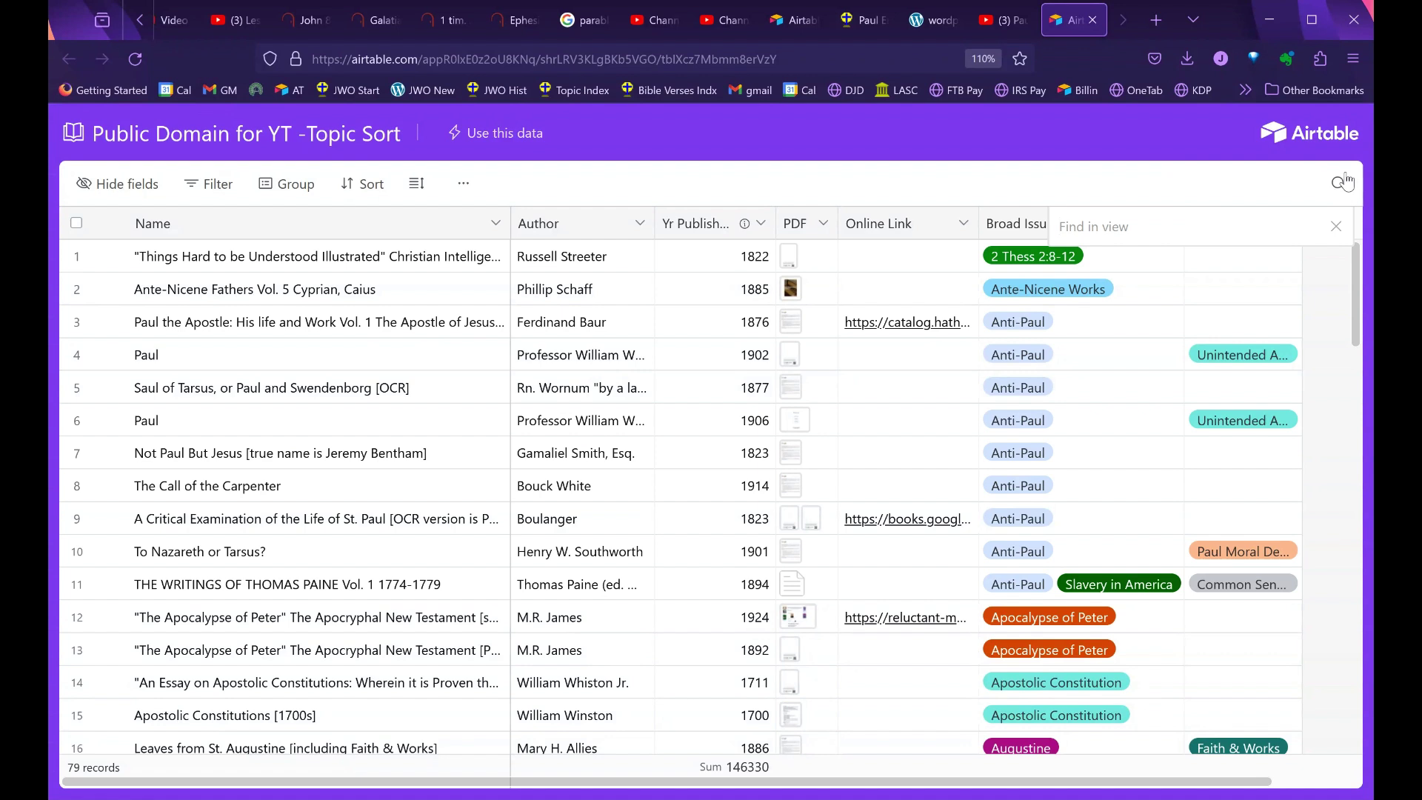
{"action": "type", "text": "baur"}
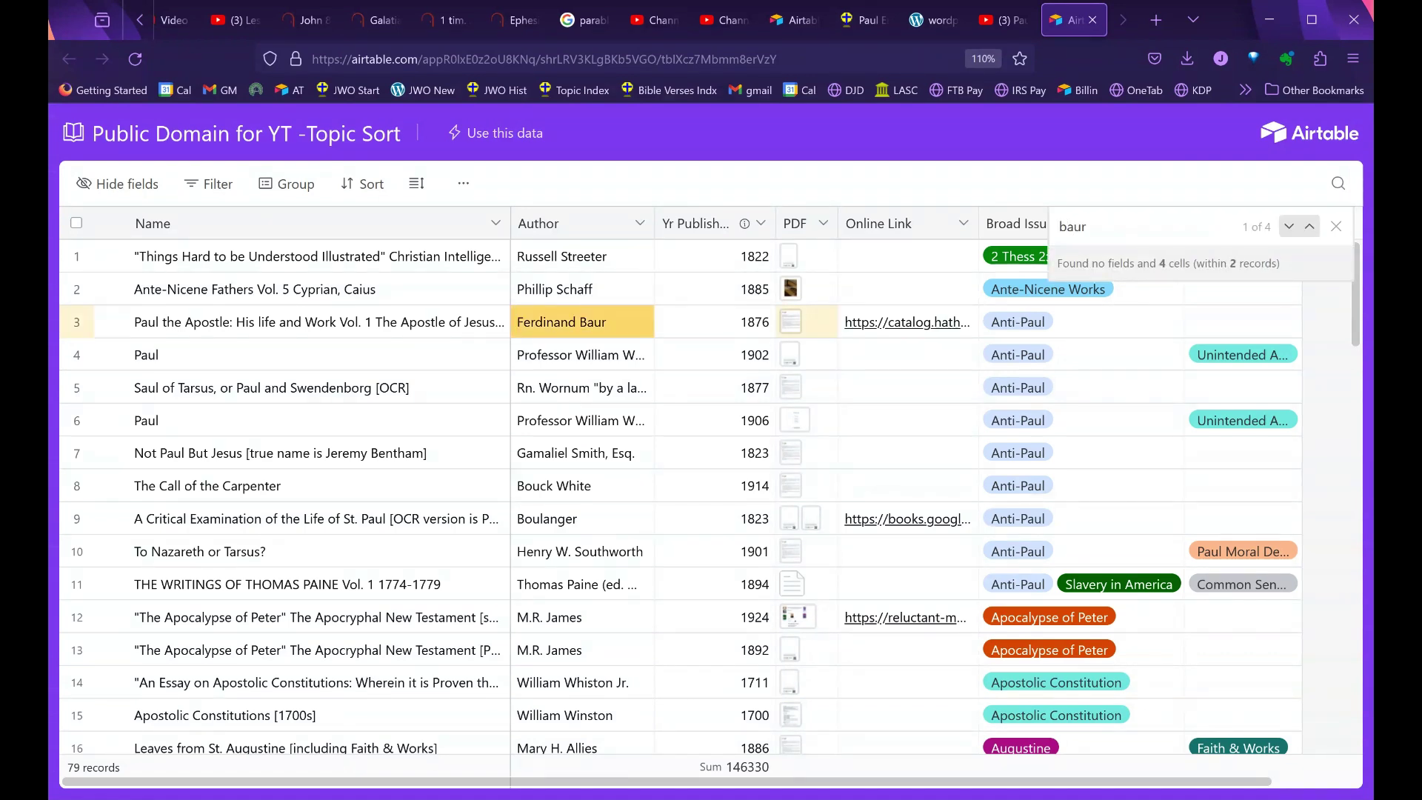
Step: Step through the remaining "baur" matches, return to the first records and close the search
{"action": "left_click", "coordinate": [1289, 229]}
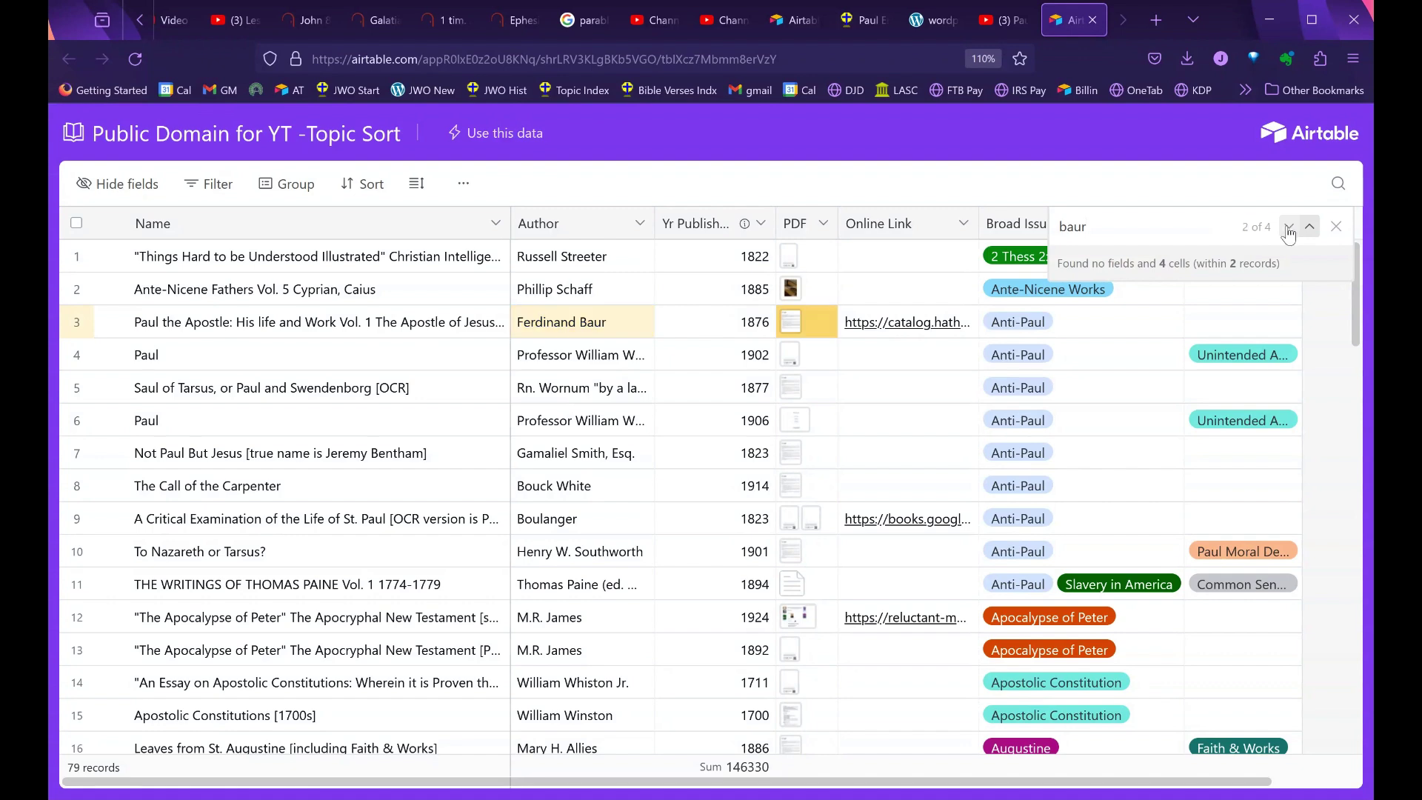
{"action": "left_click", "coordinate": [1288, 228]}
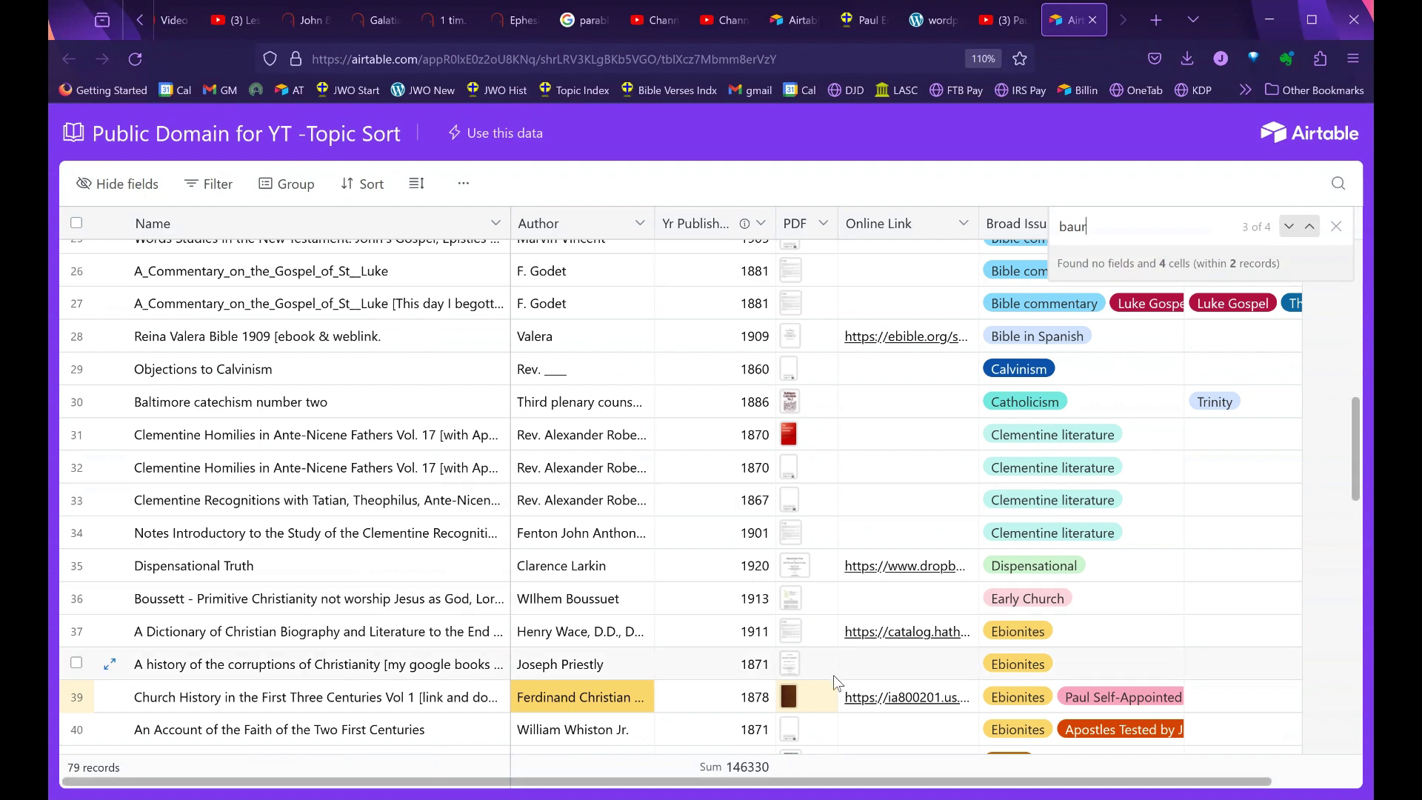
{"action": "left_click", "coordinate": [1288, 227]}
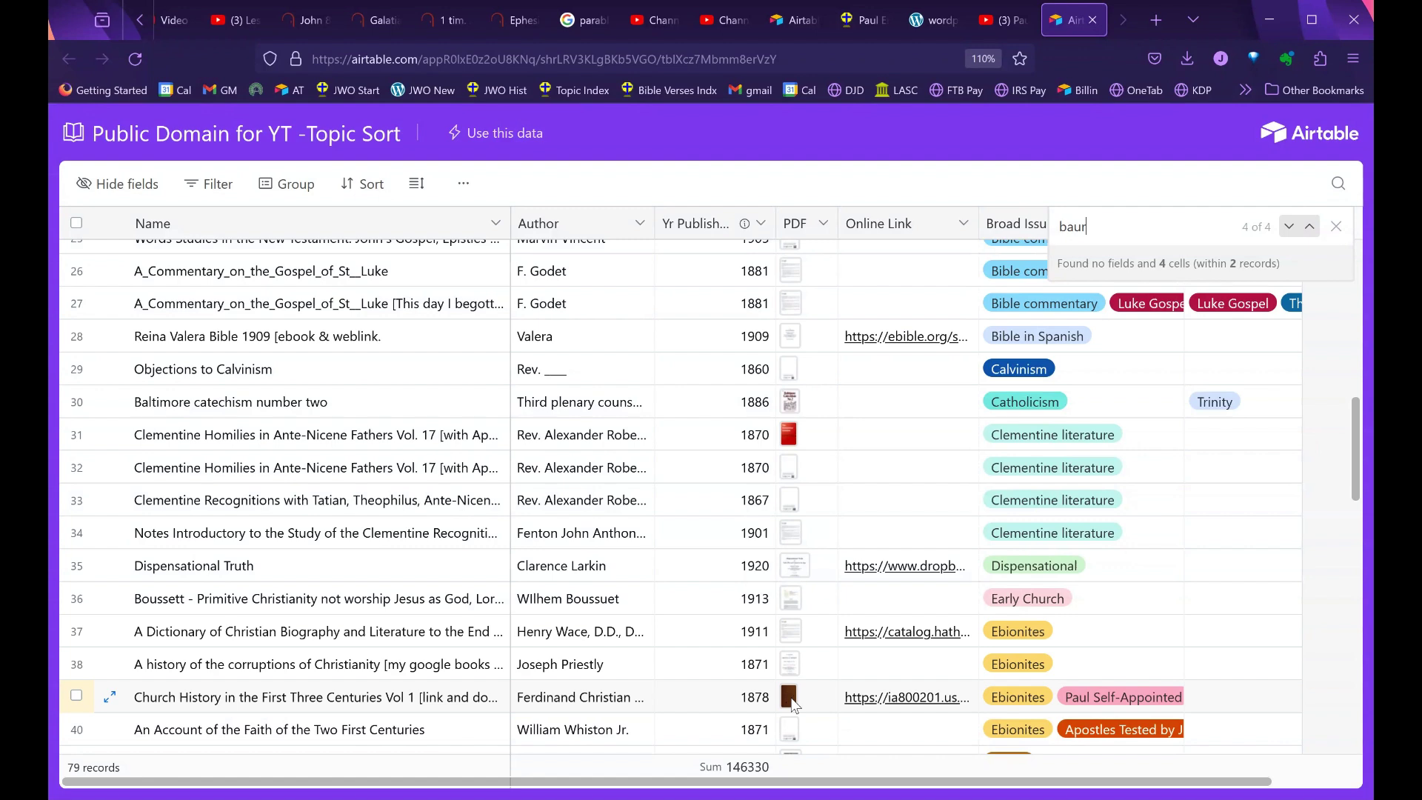
{"action": "scroll", "coordinate": [1232, 465], "scroll_direction": "up", "scroll_amount": 10}
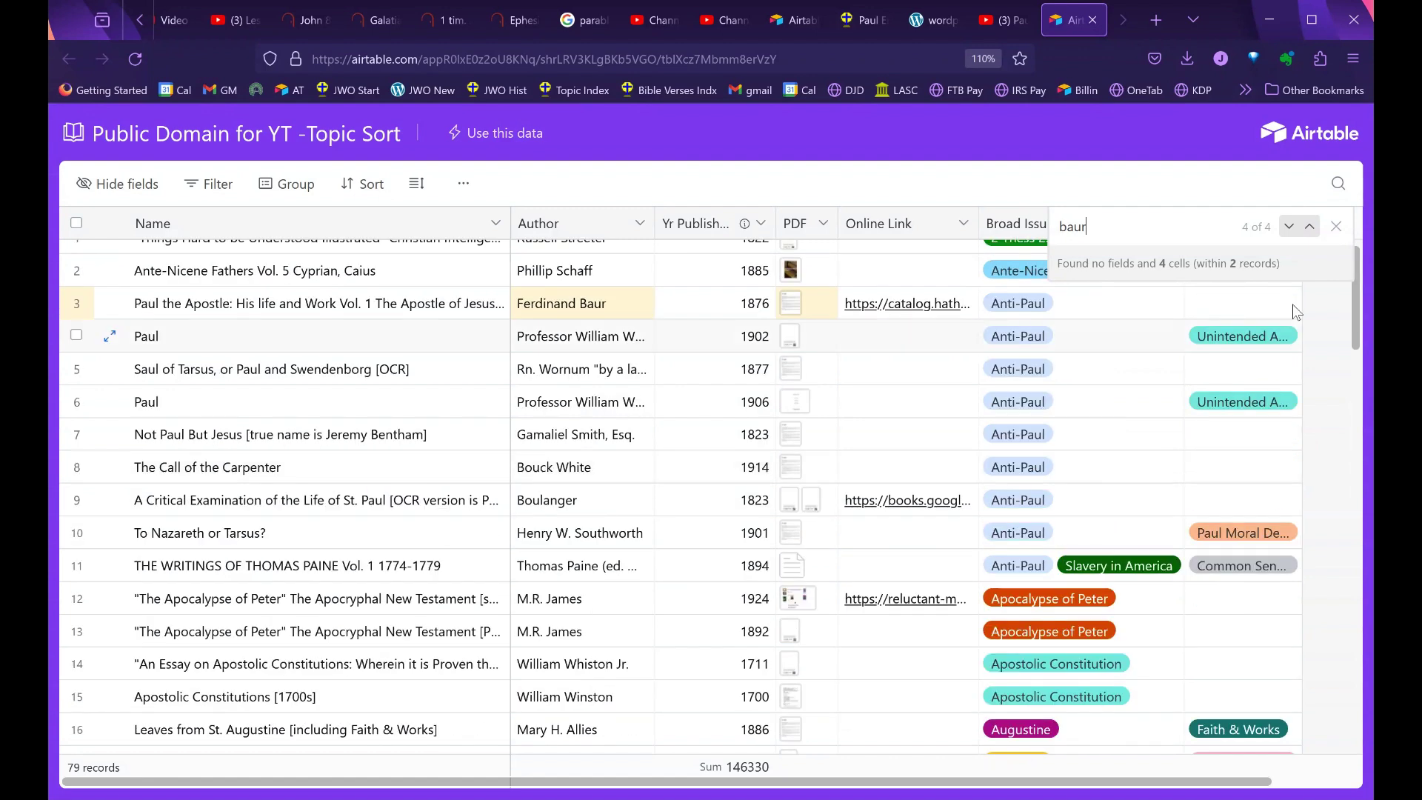
{"action": "left_click", "coordinate": [1335, 226]}
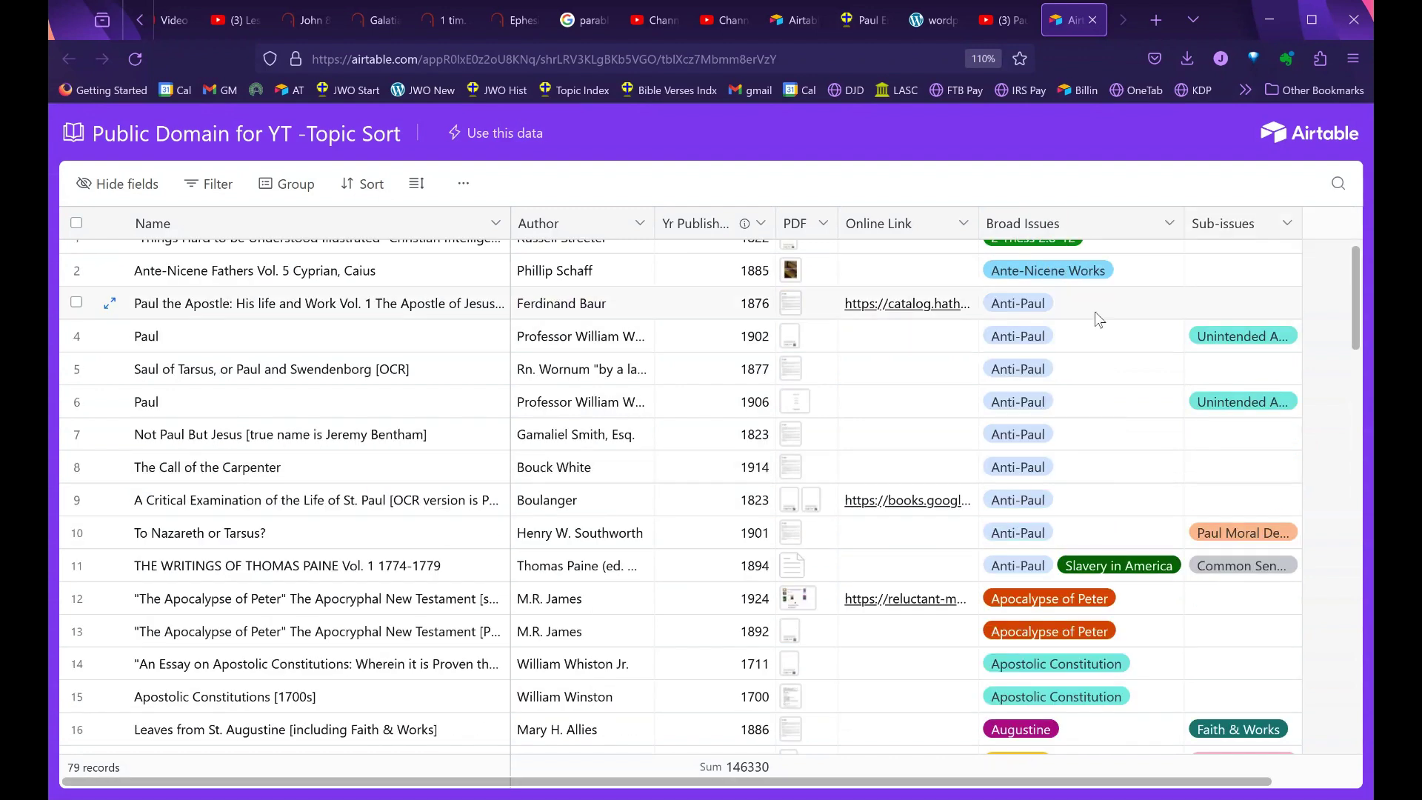
Step: Browse the public-domain book list through its last record, examining the titles, authors, PDFs, online links, Broad Issues and Sub-issues
{"action": "scroll", "coordinate": [799, 433], "scroll_direction": "up", "scroll_amount": 1}
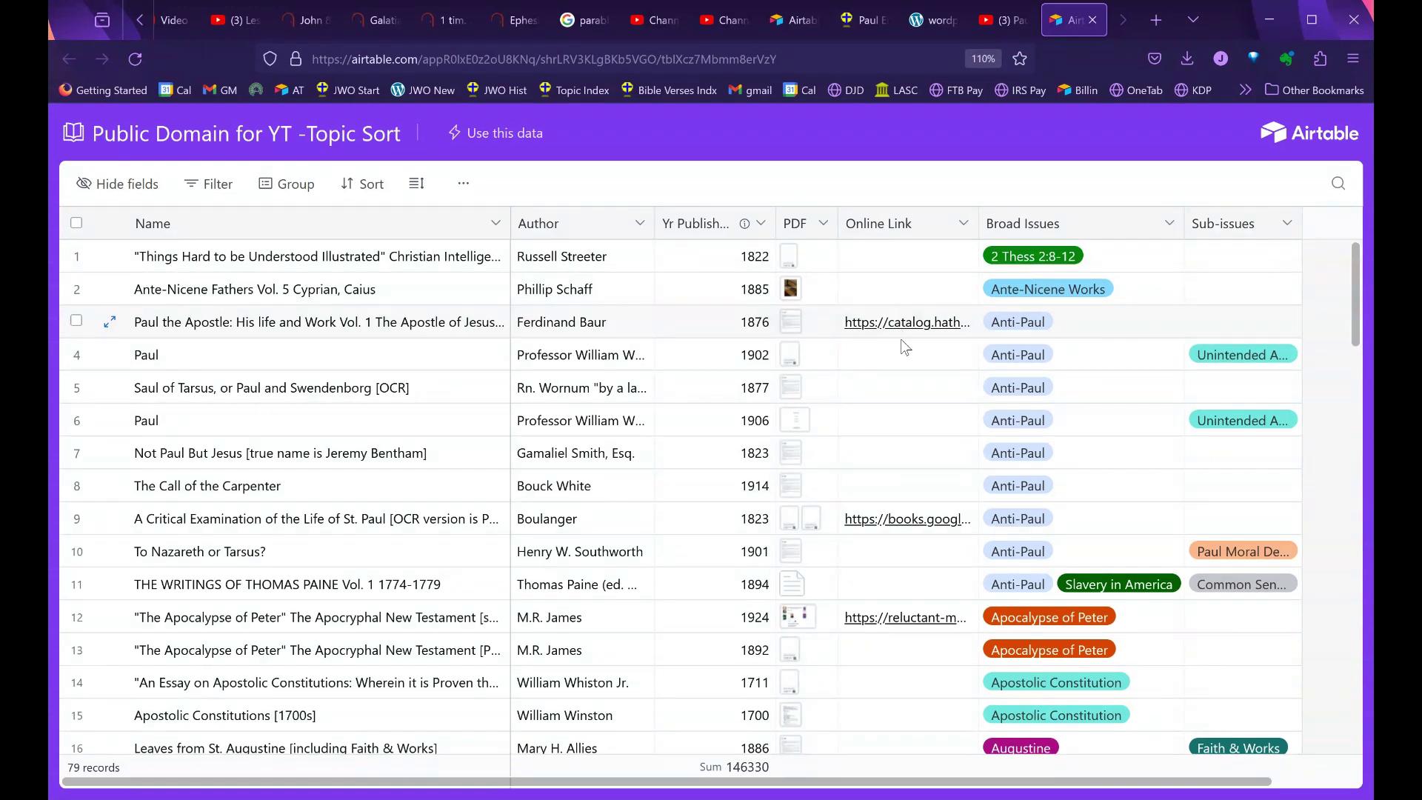
{"action": "scroll", "coordinate": [918, 423], "scroll_direction": "down", "scroll_amount": 3}
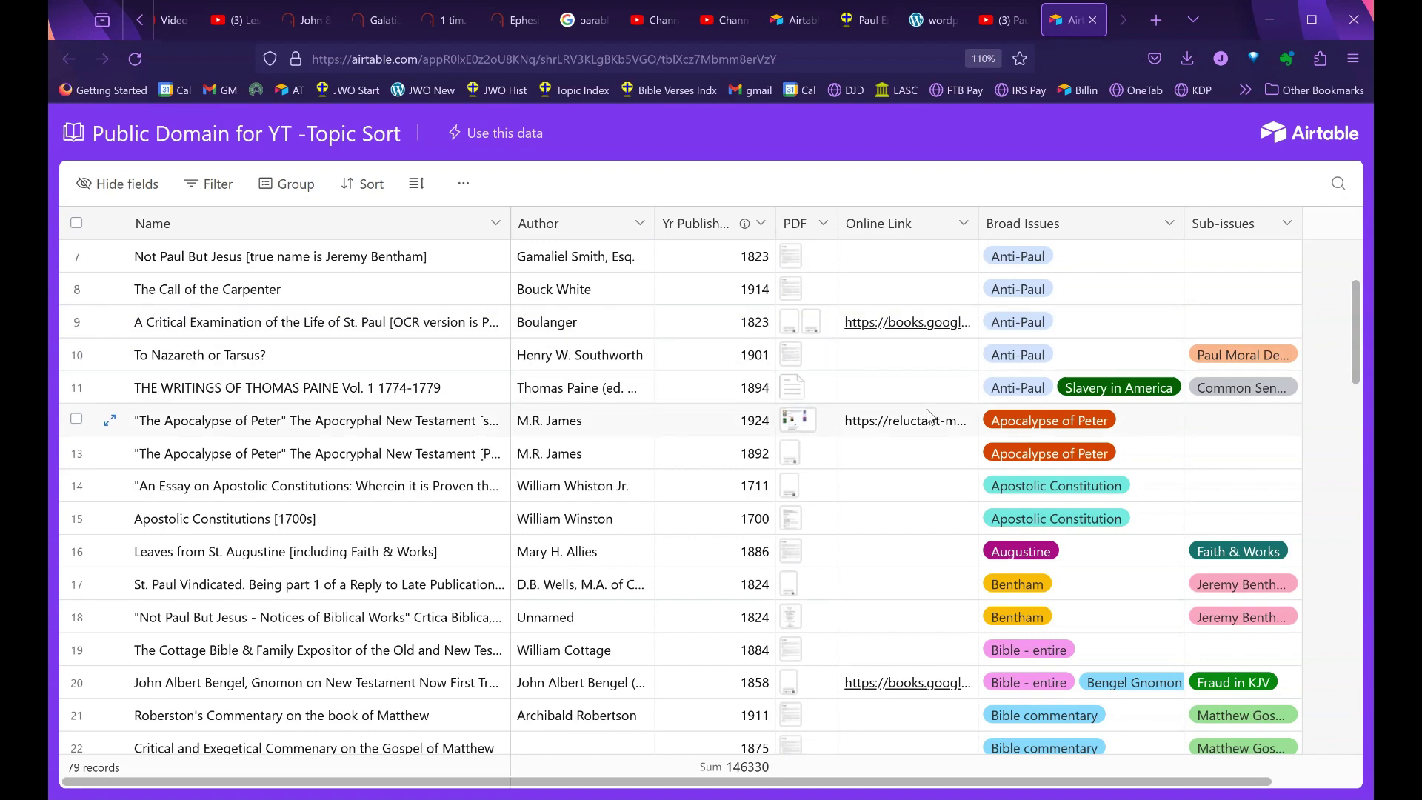
{"action": "scroll", "coordinate": [928, 412], "scroll_direction": "down", "scroll_amount": 5}
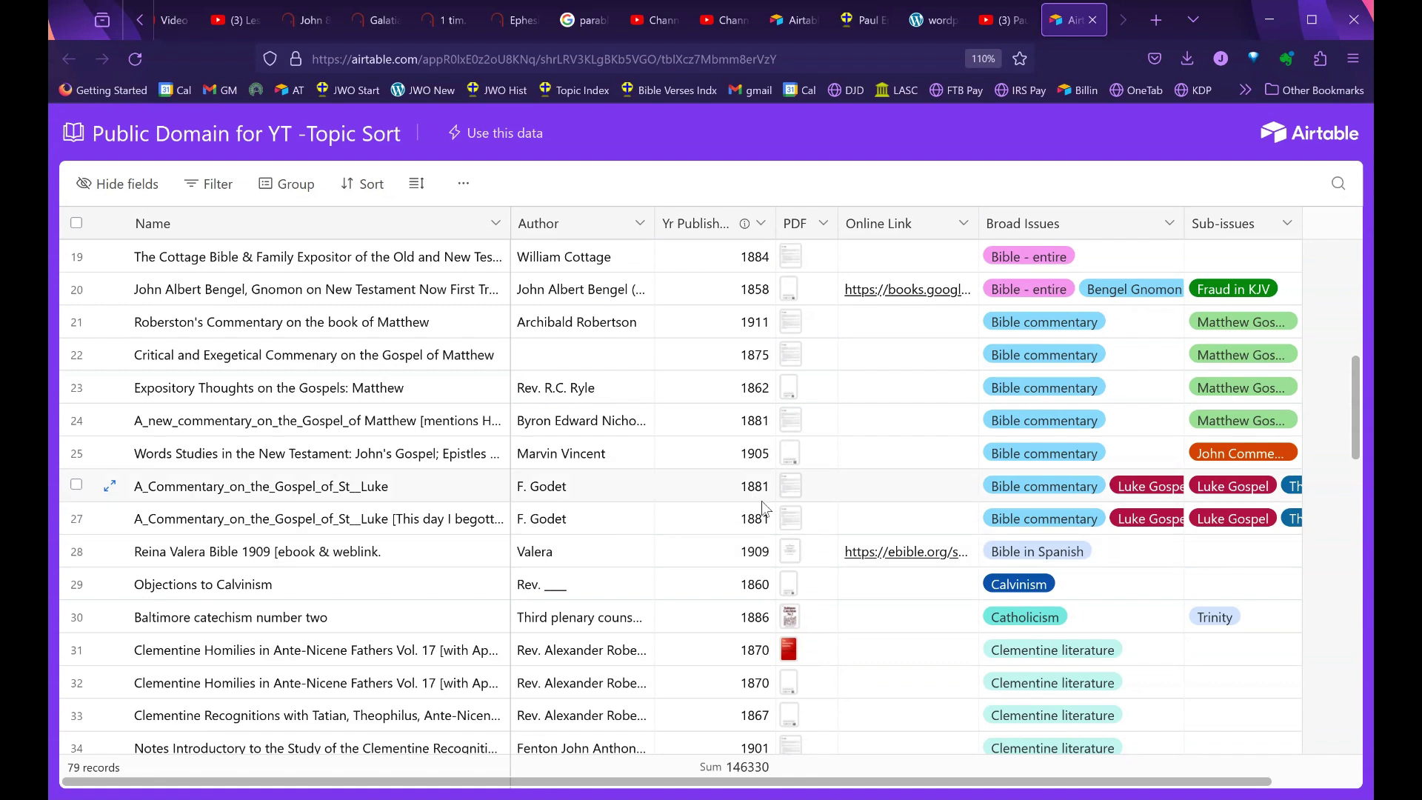
{"action": "scroll", "coordinate": [761, 502], "scroll_direction": "down", "scroll_amount": 3}
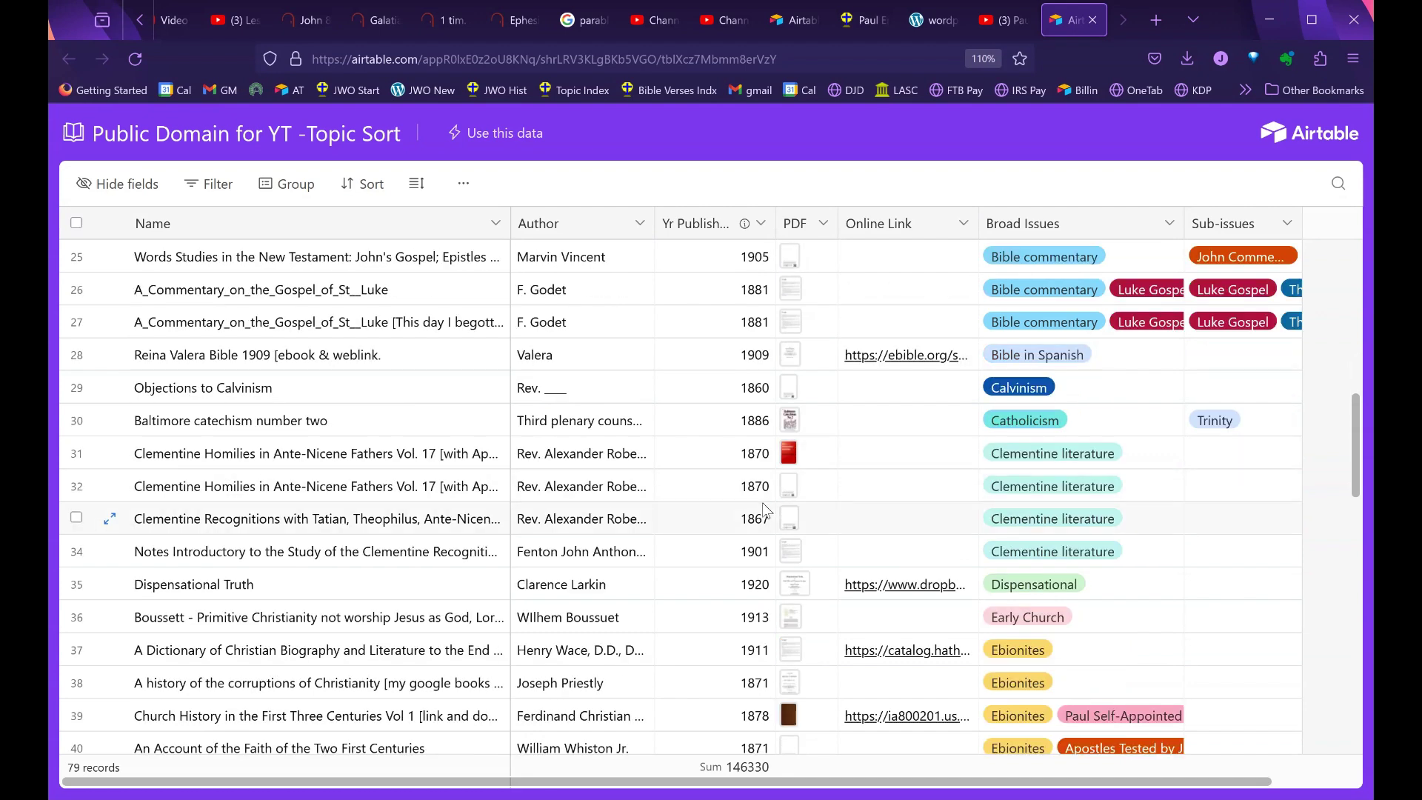
{"action": "scroll", "coordinate": [963, 431], "scroll_direction": "down", "scroll_amount": 5}
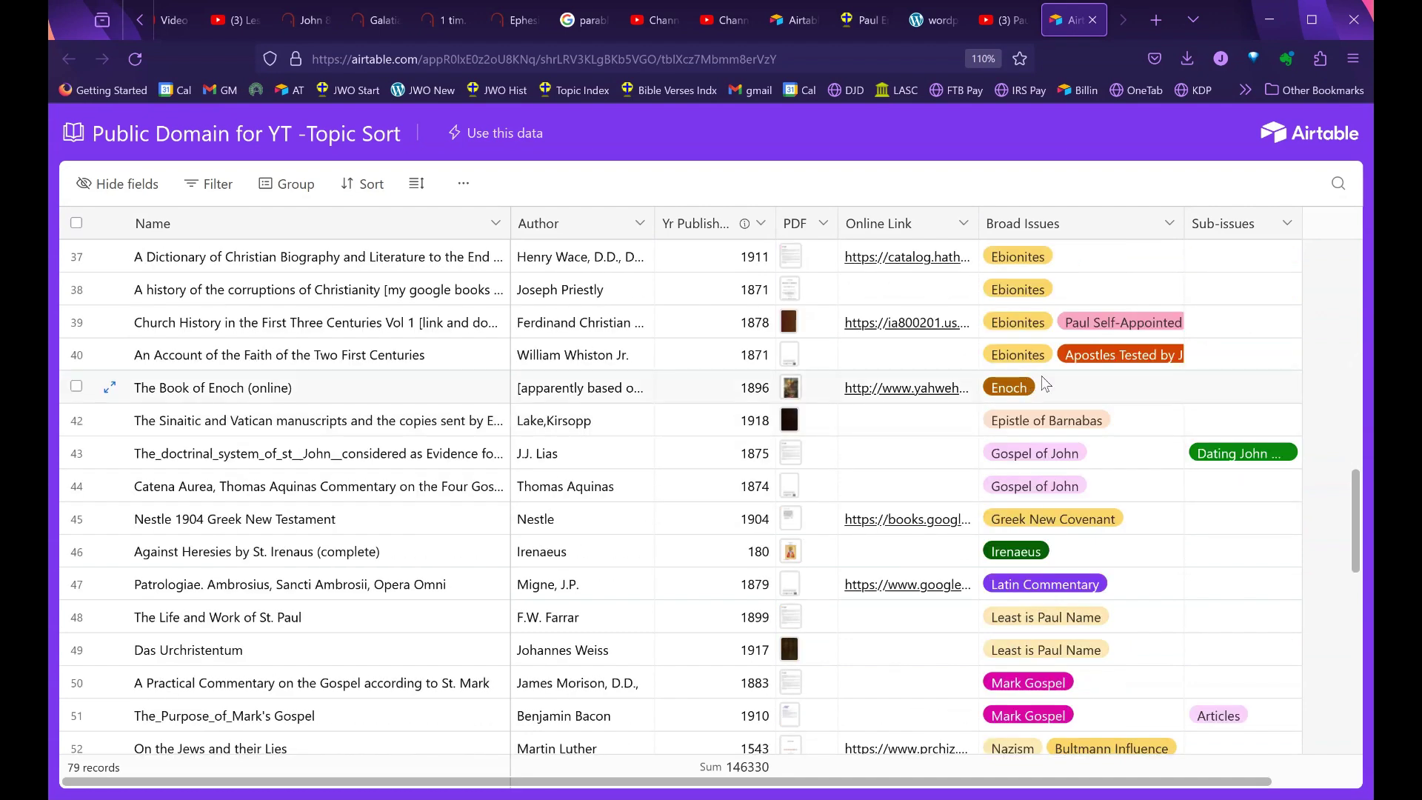
{"action": "scroll", "coordinate": [1046, 383], "scroll_direction": "up", "scroll_amount": 9}
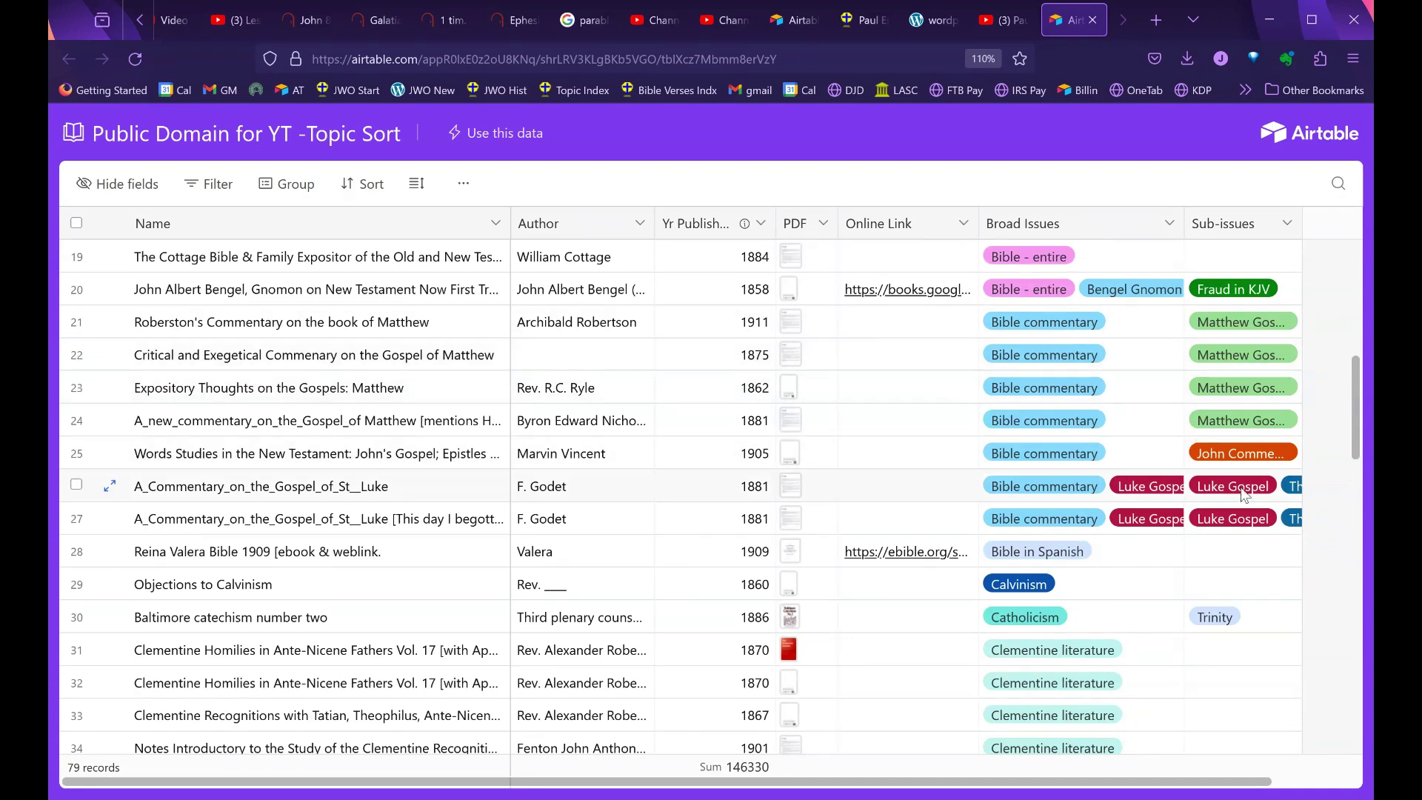
{"action": "scroll", "coordinate": [1167, 465], "scroll_direction": "up", "scroll_amount": 3}
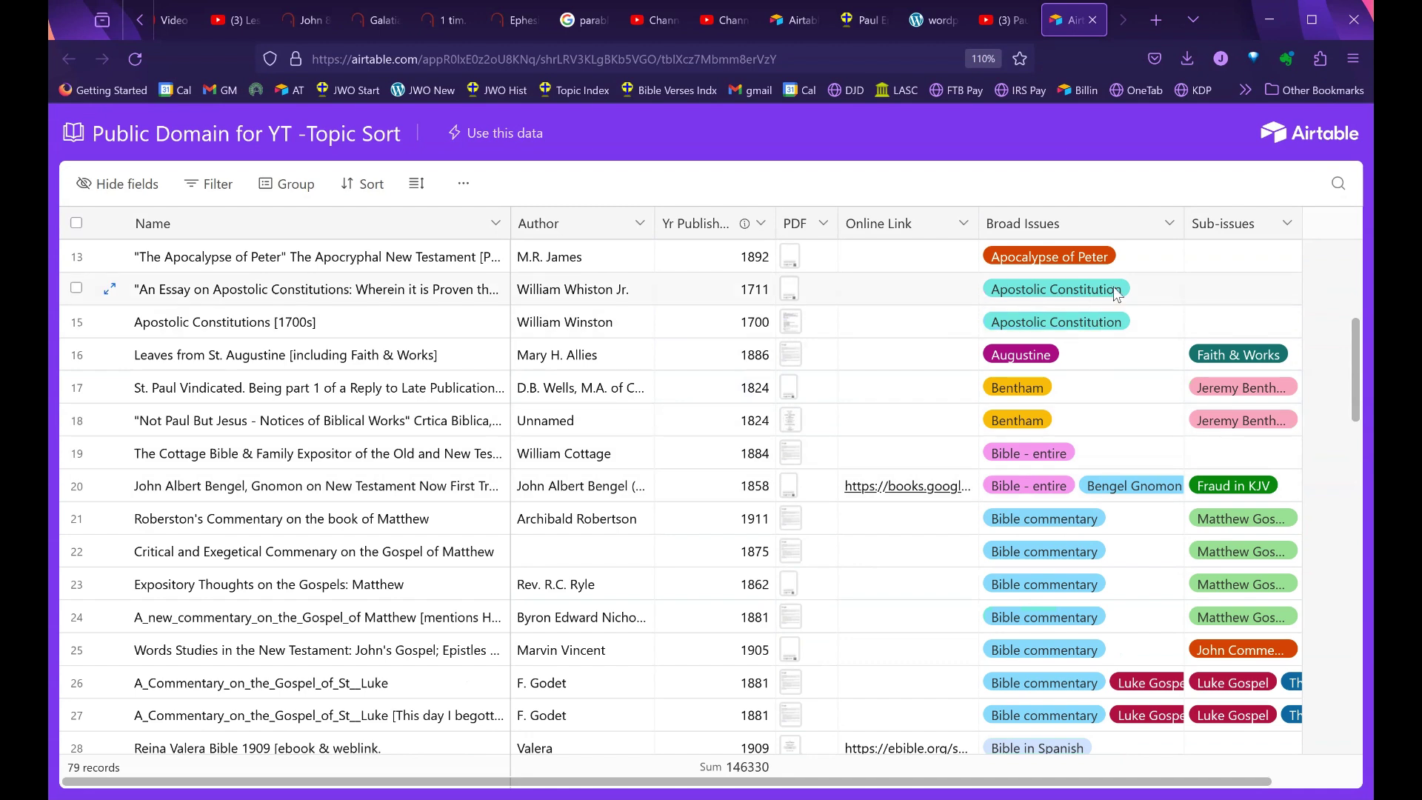
{"action": "scroll", "coordinate": [1078, 267], "scroll_direction": "up", "scroll_amount": 3}
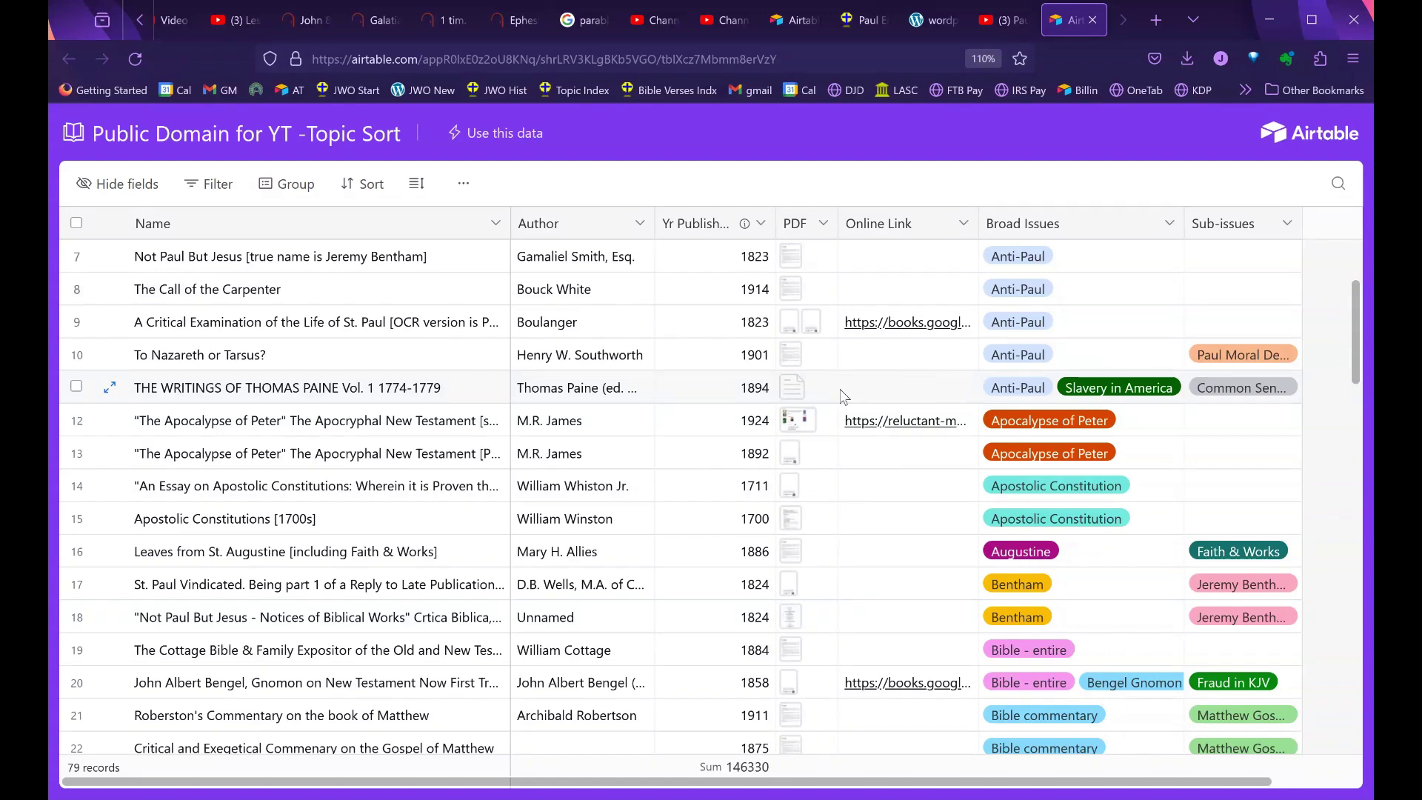
{"action": "scroll", "coordinate": [733, 398], "scroll_direction": "up", "scroll_amount": 3}
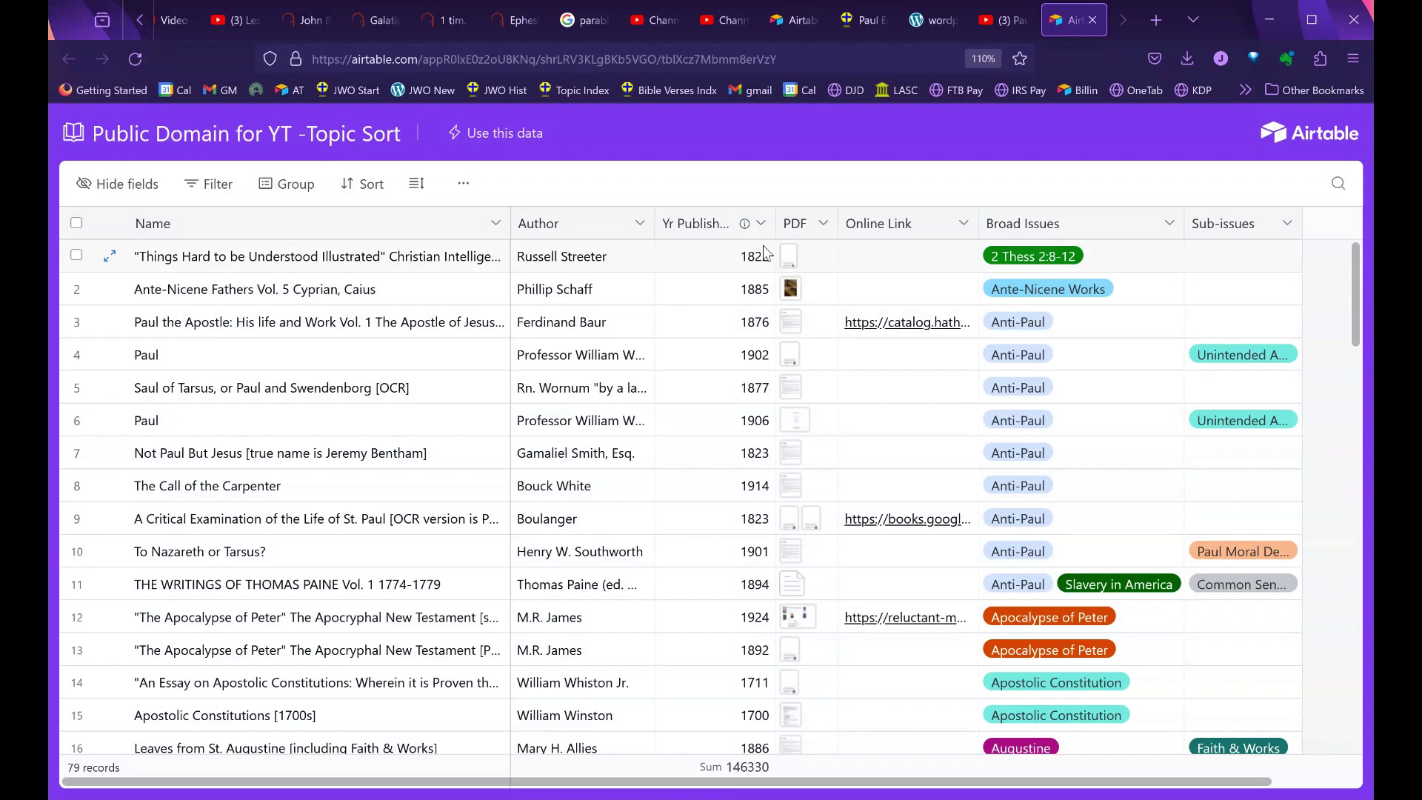
{"action": "scroll", "coordinate": [741, 400], "scroll_direction": "down", "scroll_amount": 13}
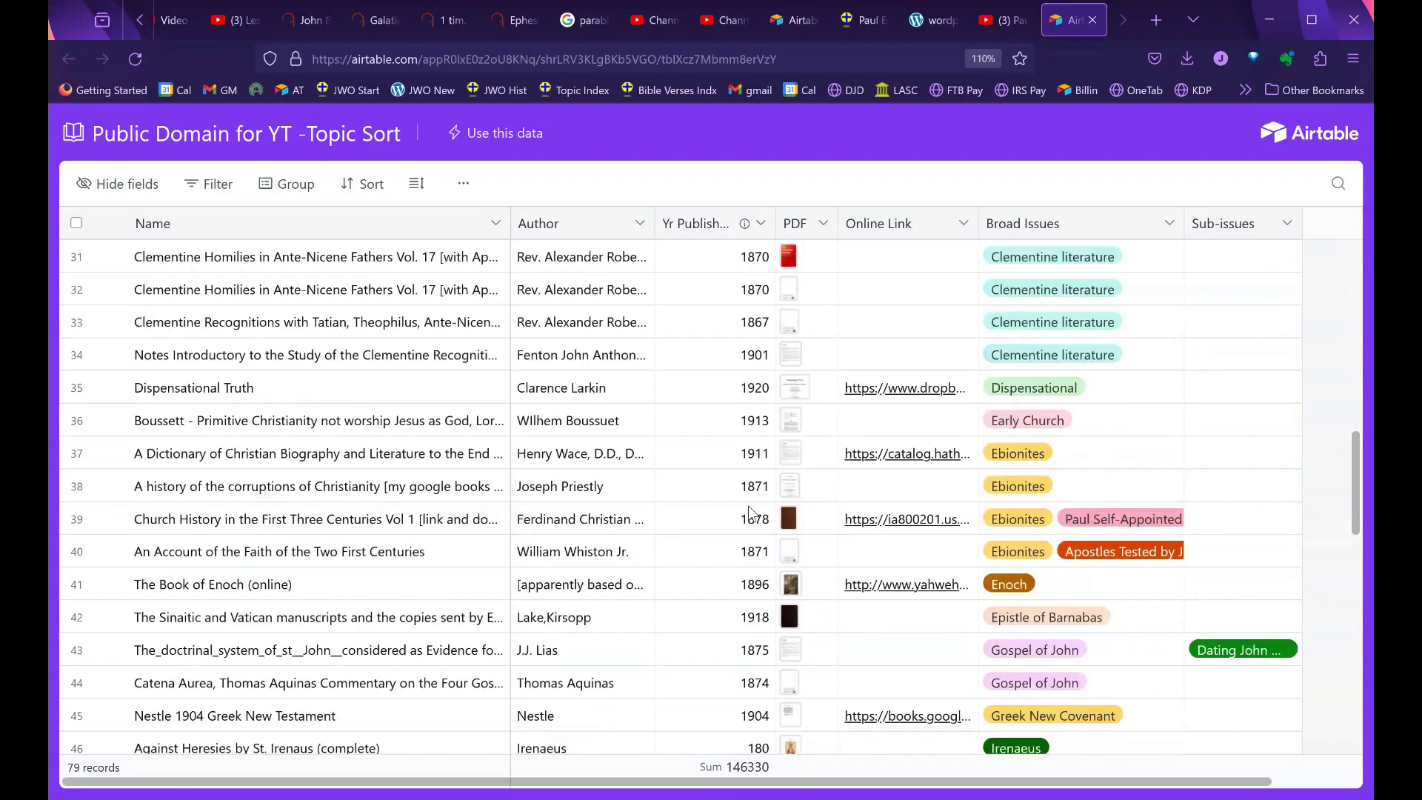
{"action": "scroll", "coordinate": [750, 511], "scroll_direction": "down", "scroll_amount": 7}
{"action": "scroll", "coordinate": [741, 500], "scroll_direction": "down", "scroll_amount": 7}
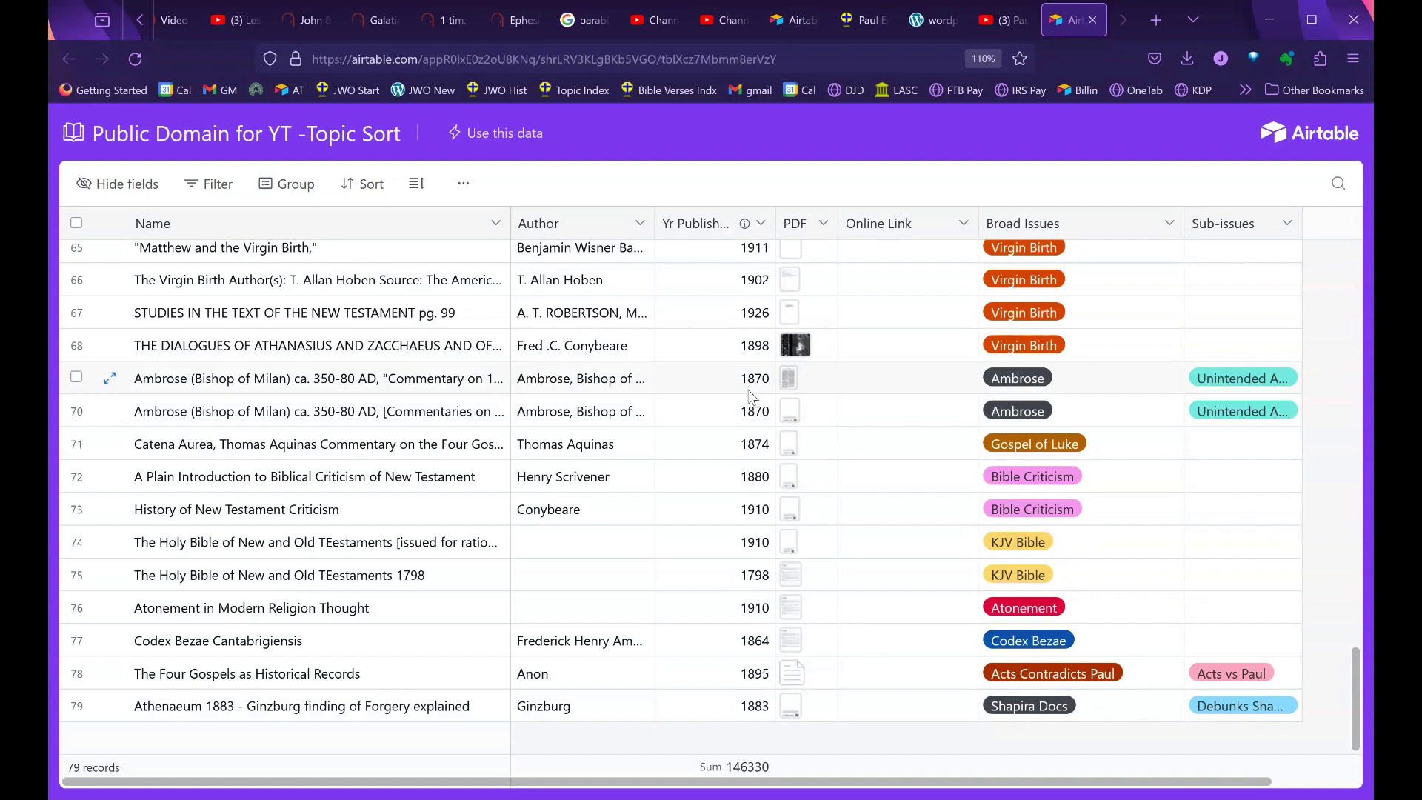
Step: Search the book list for "bentham" and view the full author entry of the matching "Not Paul But Jesus" record
{"action": "left_click", "coordinate": [1338, 185]}
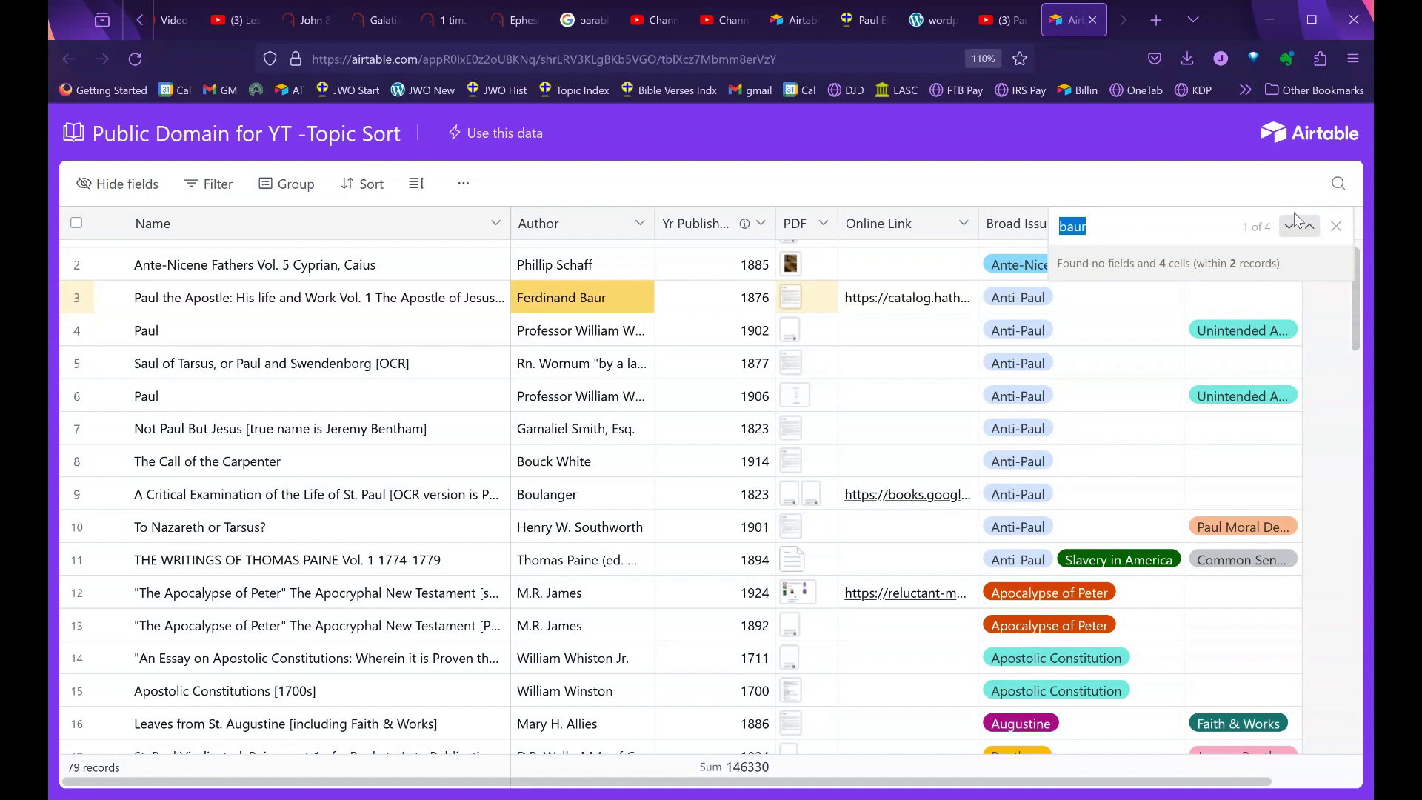
{"action": "type", "text": "bent"}
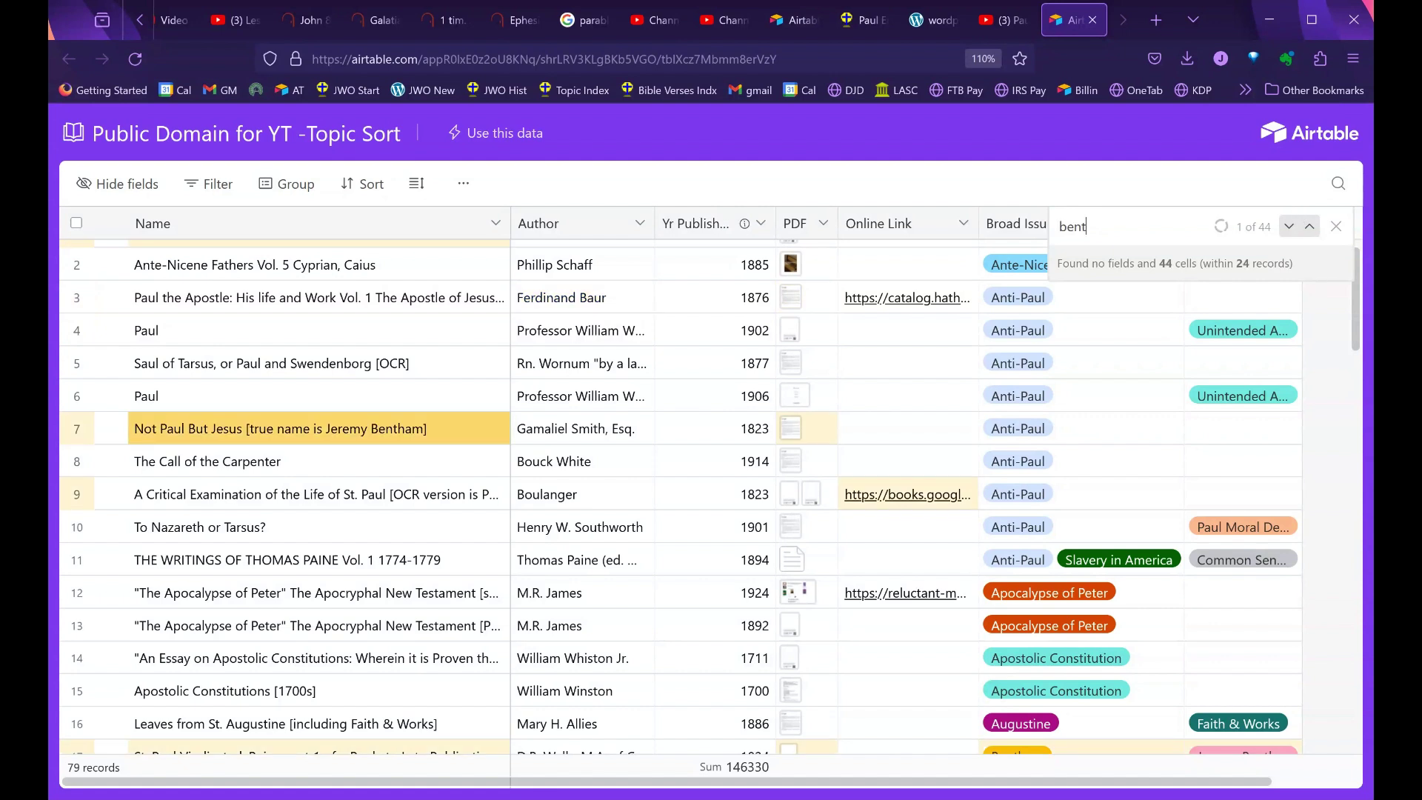
{"action": "type", "text": "ham"}
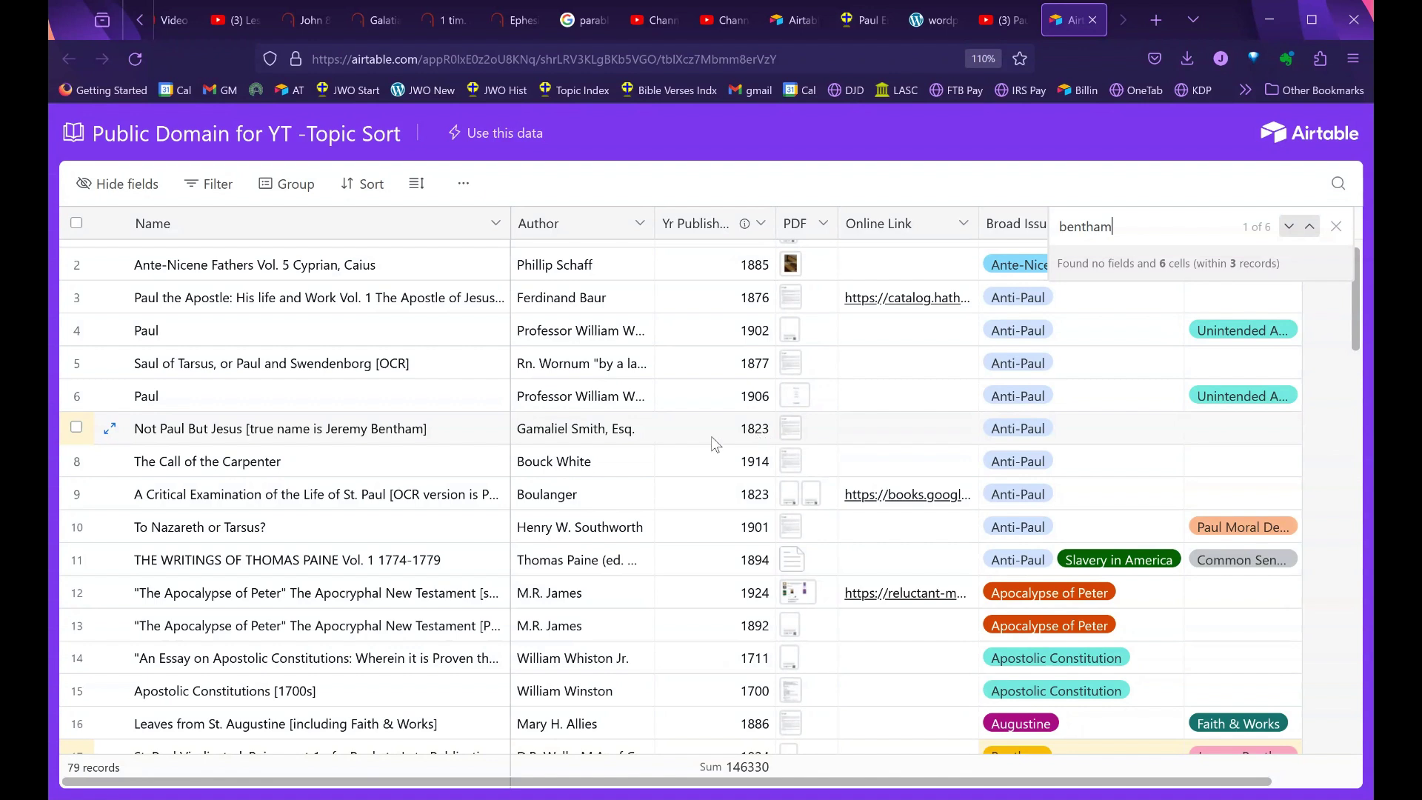
{"action": "left_click", "coordinate": [601, 442]}
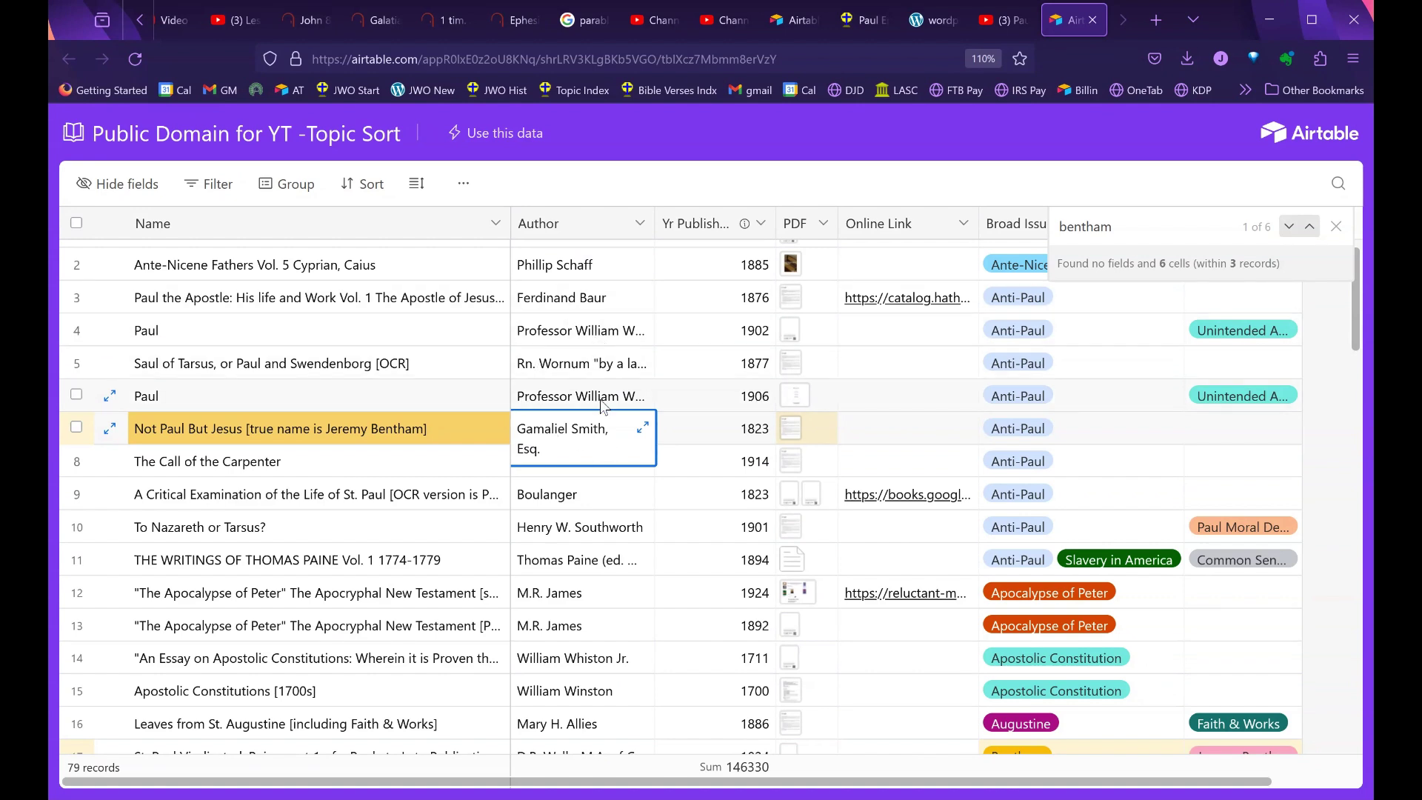
Step: Check the author of "A Critical Examination of the Life of St. Paul", and look through the Bentham, Bible commentary and Clementine literature records
{"action": "left_click", "coordinate": [564, 501]}
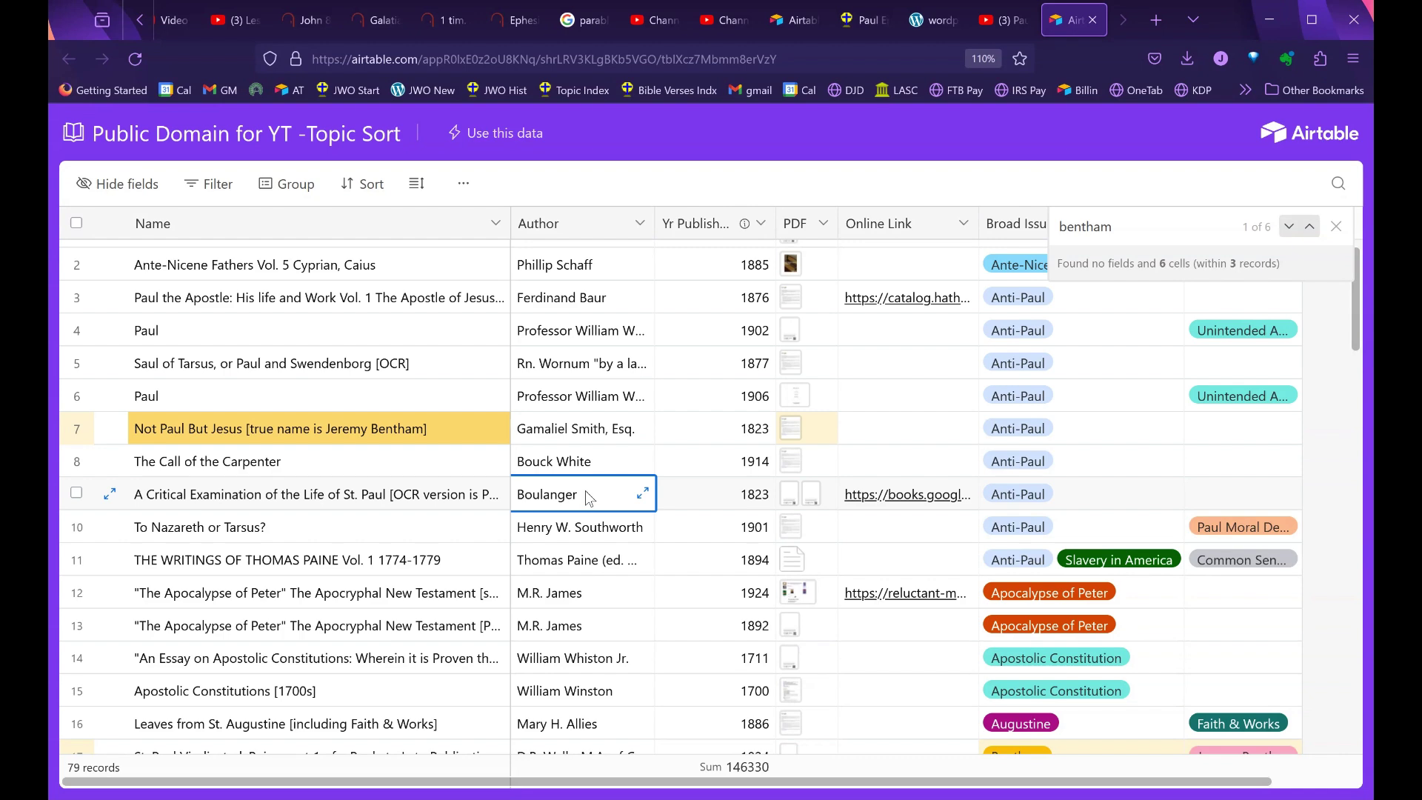
{"action": "scroll", "coordinate": [591, 498], "scroll_direction": "down", "scroll_amount": 3}
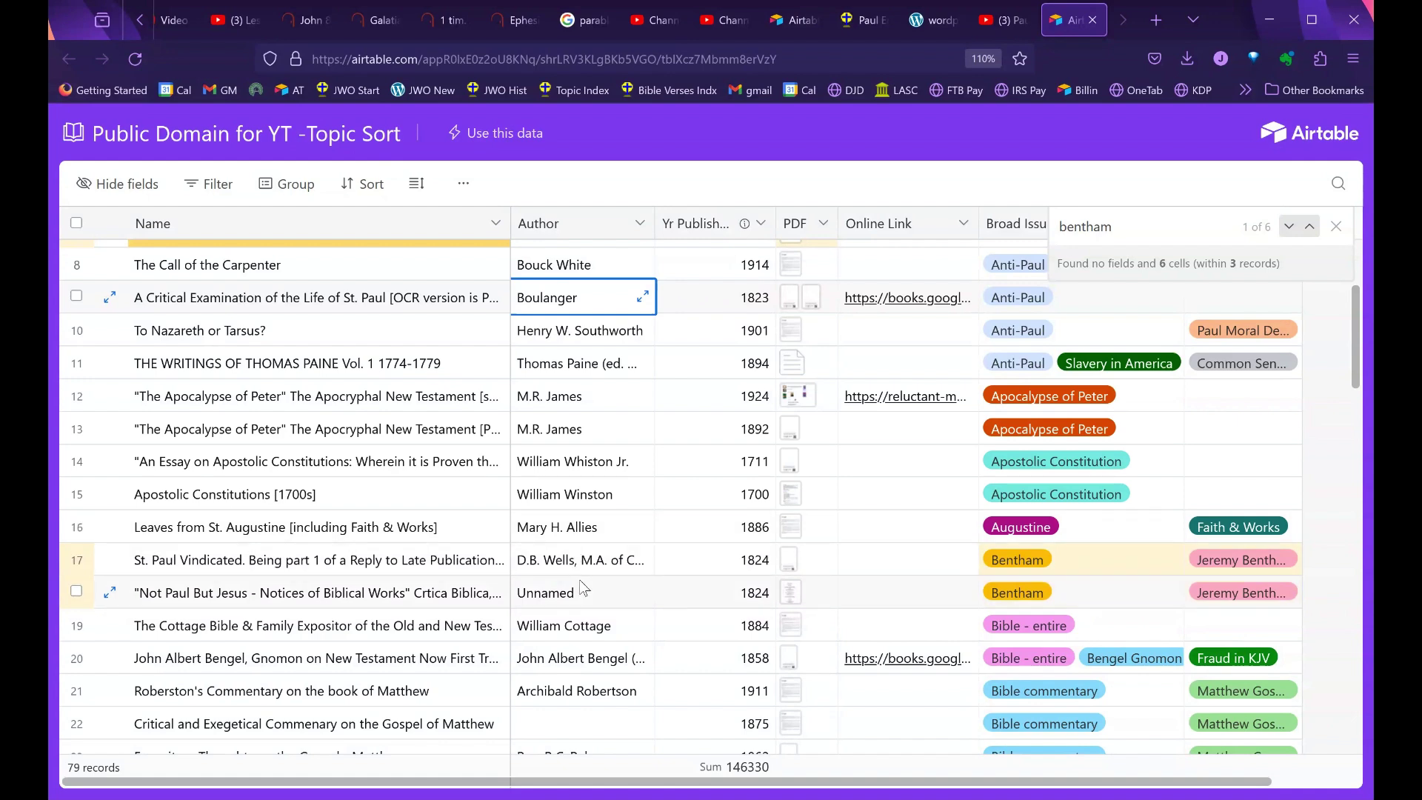
{"action": "scroll", "coordinate": [584, 587], "scroll_direction": "down", "scroll_amount": 3}
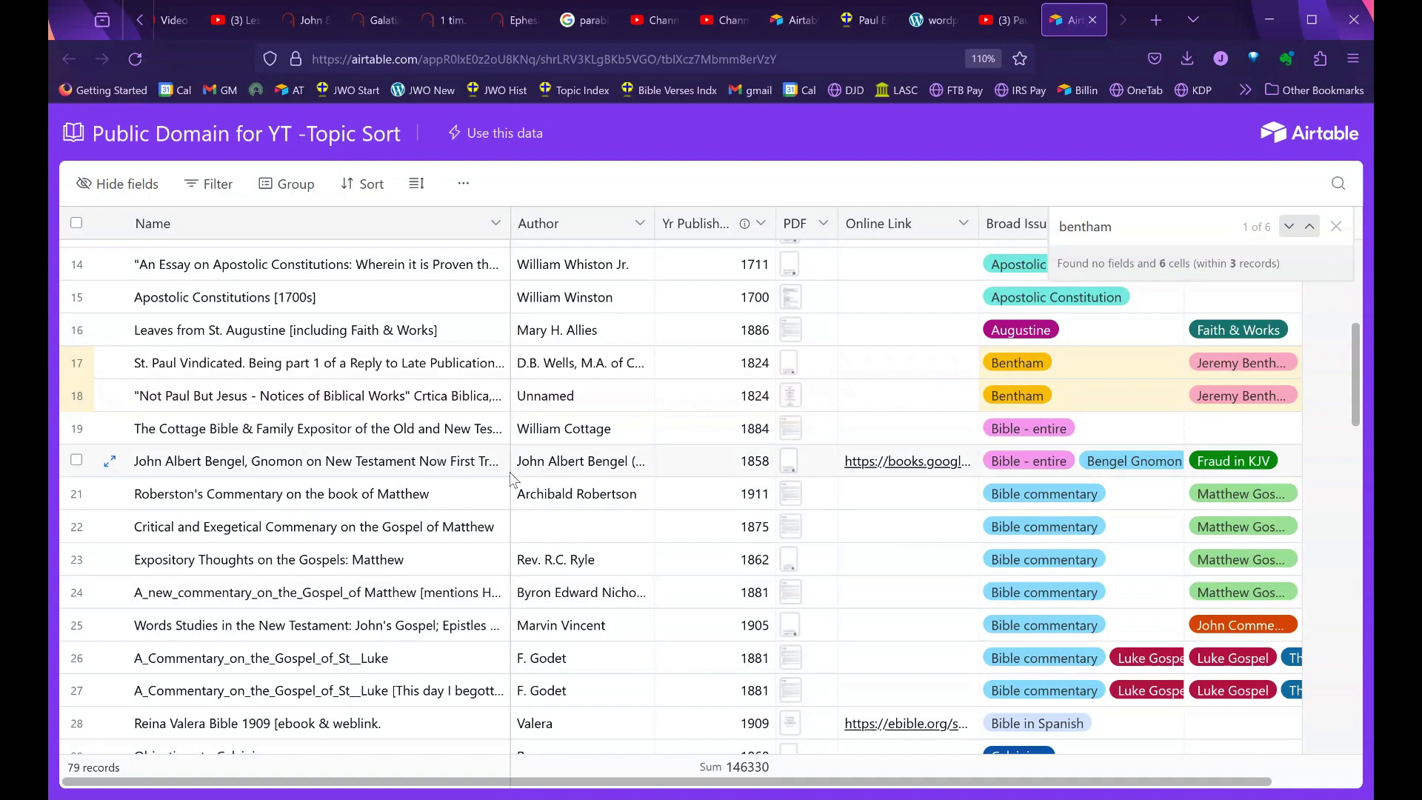
{"action": "scroll", "coordinate": [510, 477], "scroll_direction": "down", "scroll_amount": 3}
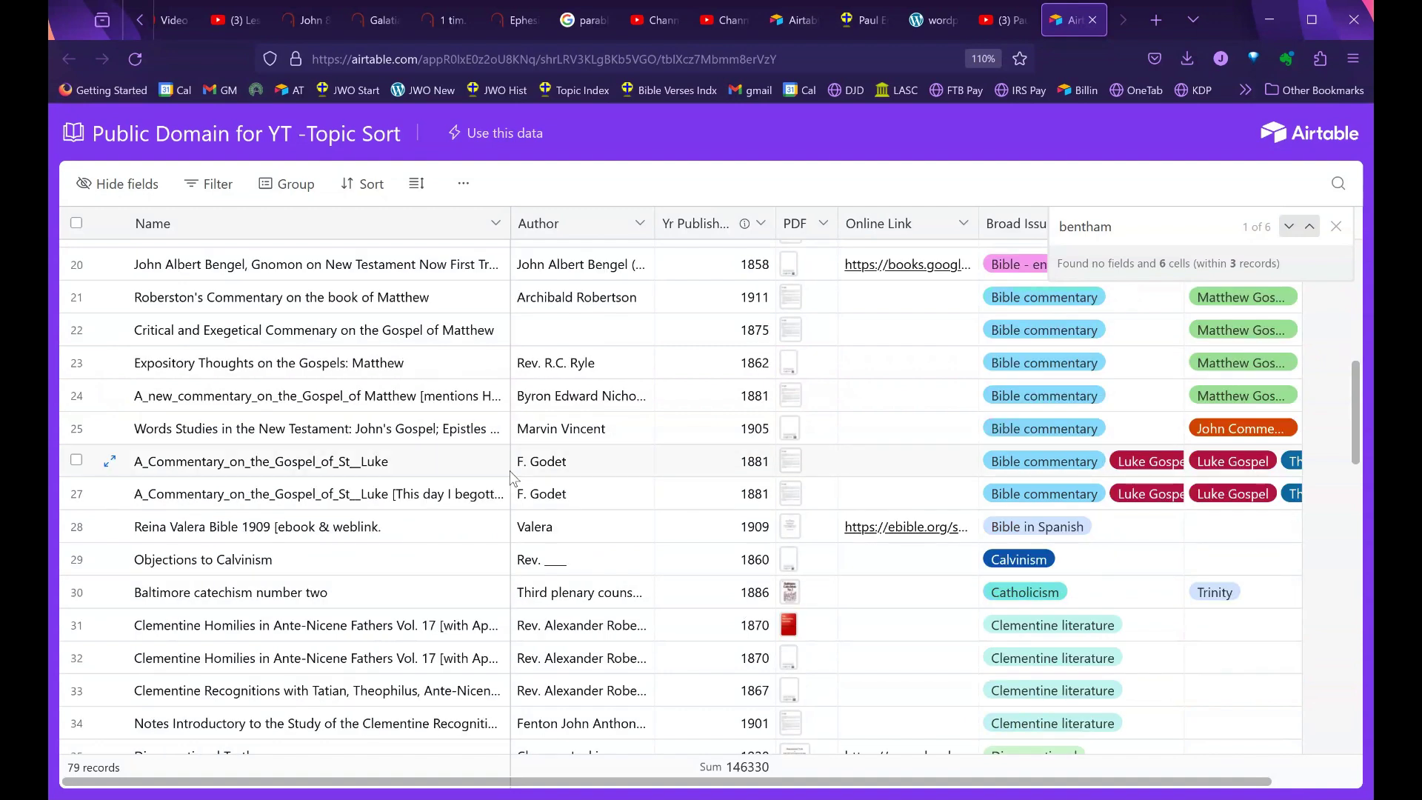
{"action": "left_click", "coordinate": [696, 545]}
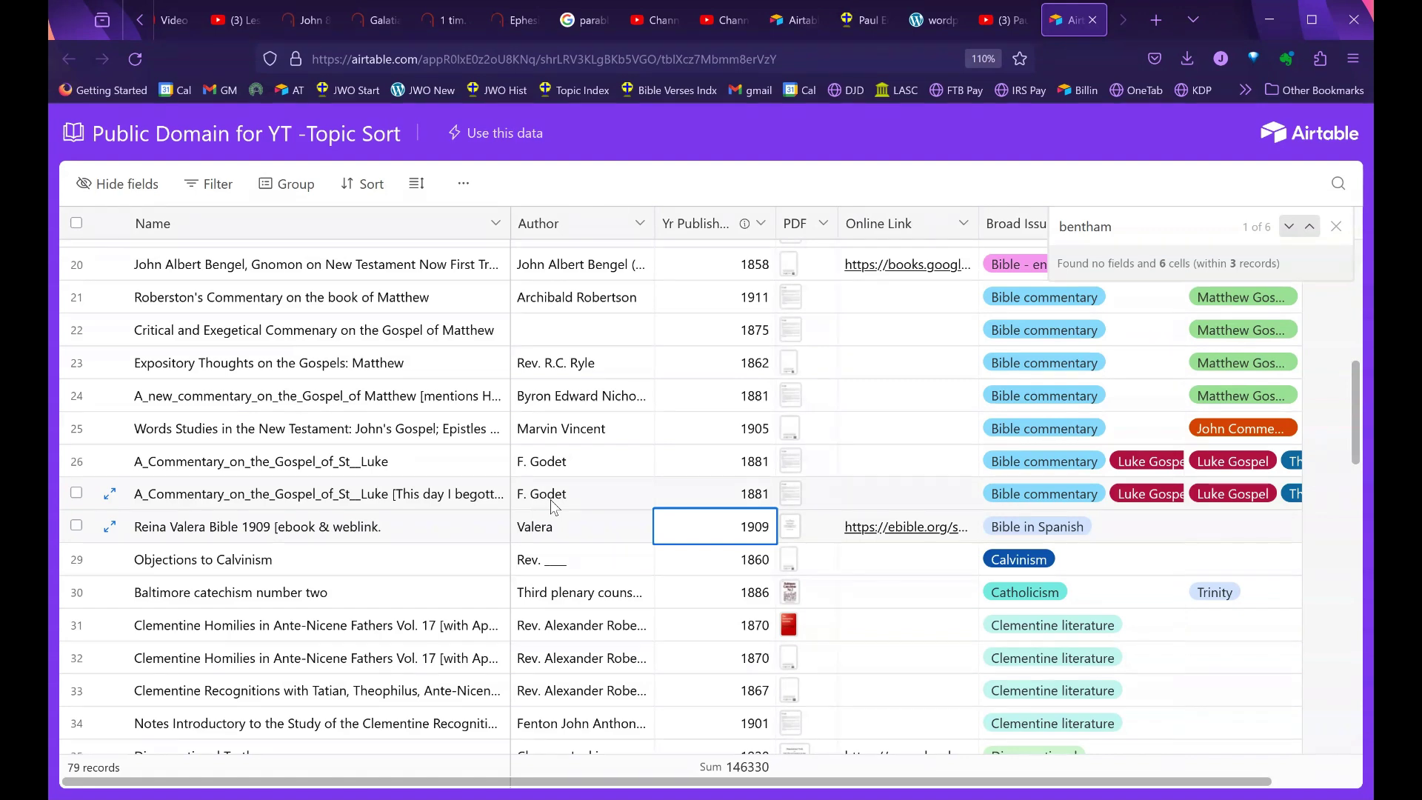
{"action": "scroll", "coordinate": [550, 504], "scroll_direction": "down", "scroll_amount": 3}
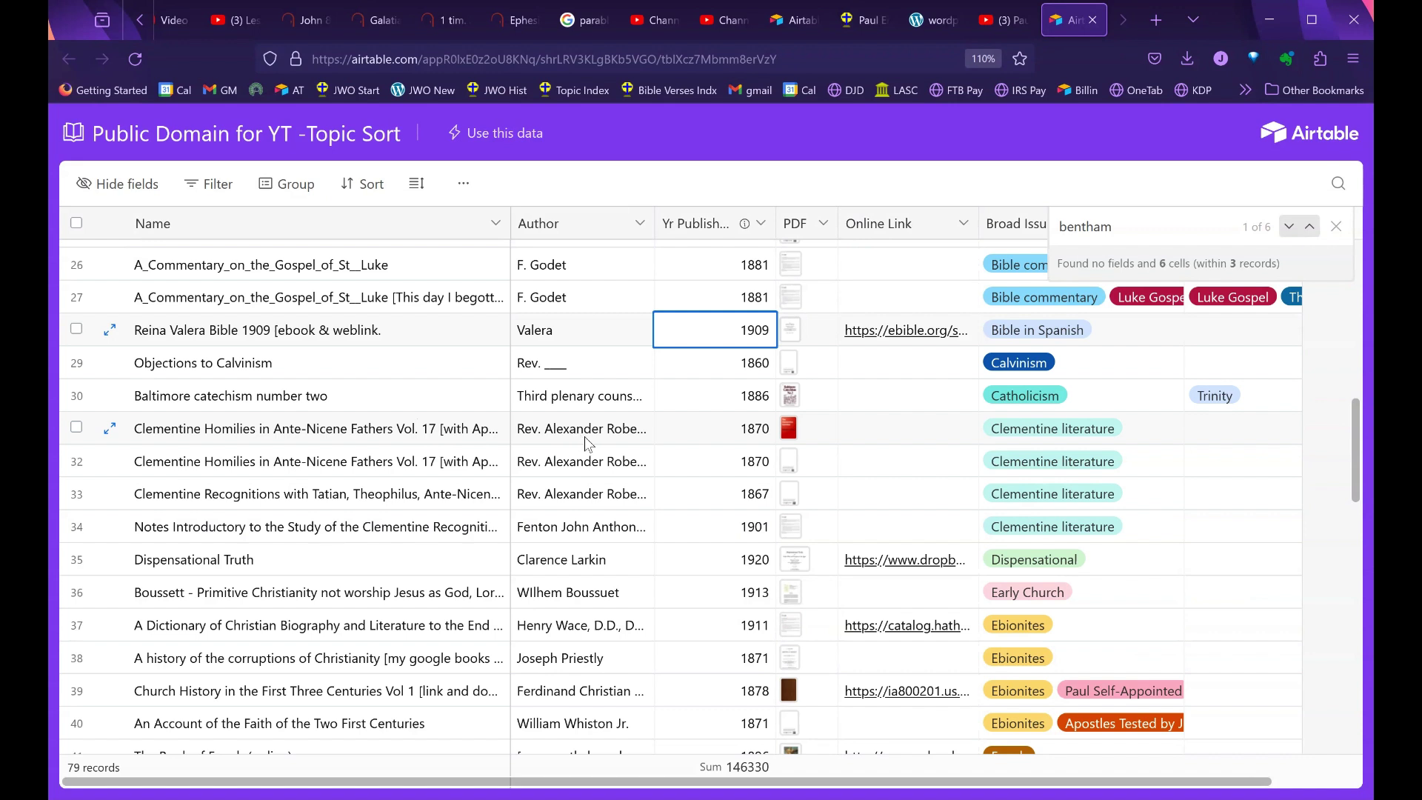
{"action": "left_click", "coordinate": [627, 439]}
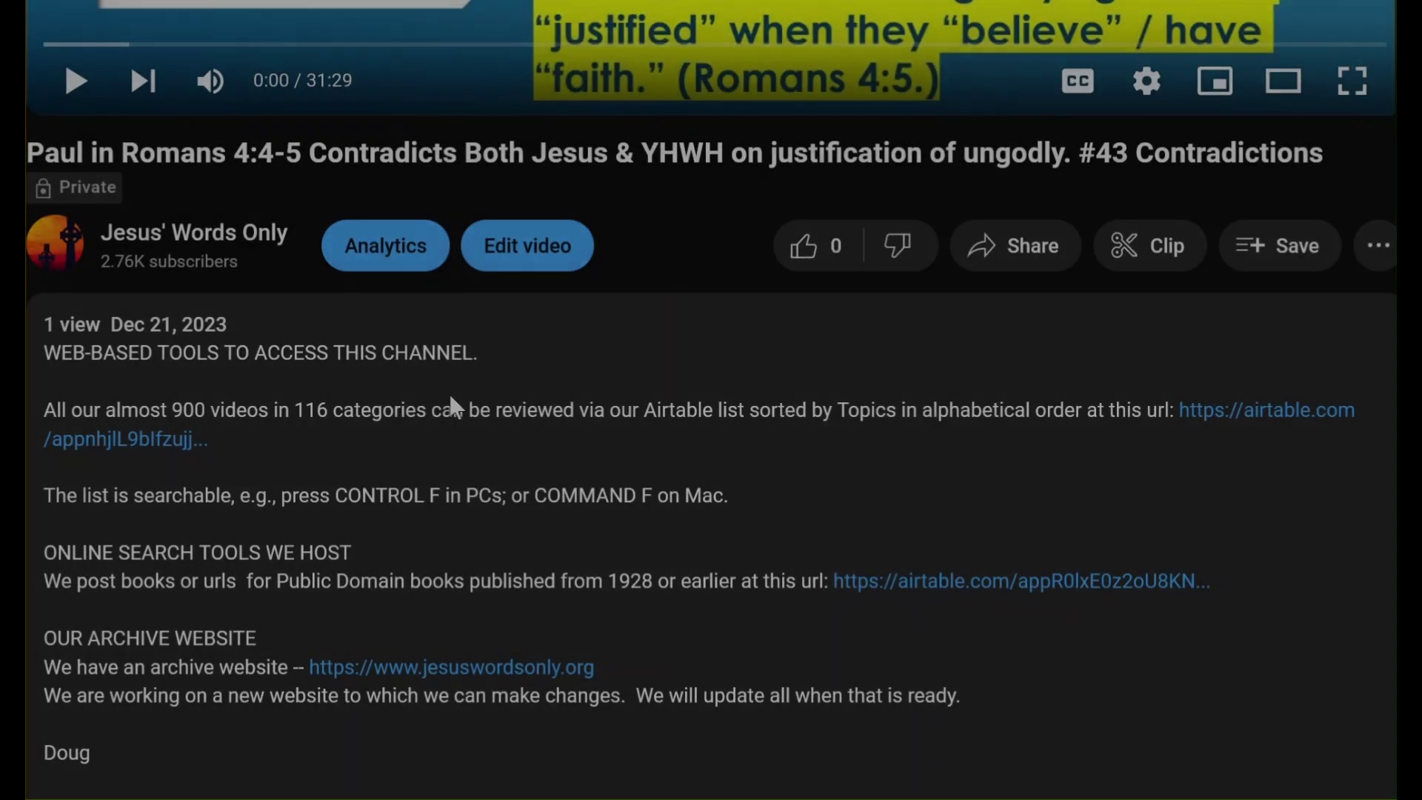
Step: Review the YouTube video description's links to the Airtable video list, the public-domain books and the archive website
{"action": "scroll", "coordinate": [371, 288], "scroll_direction": "down", "scroll_amount": 2}
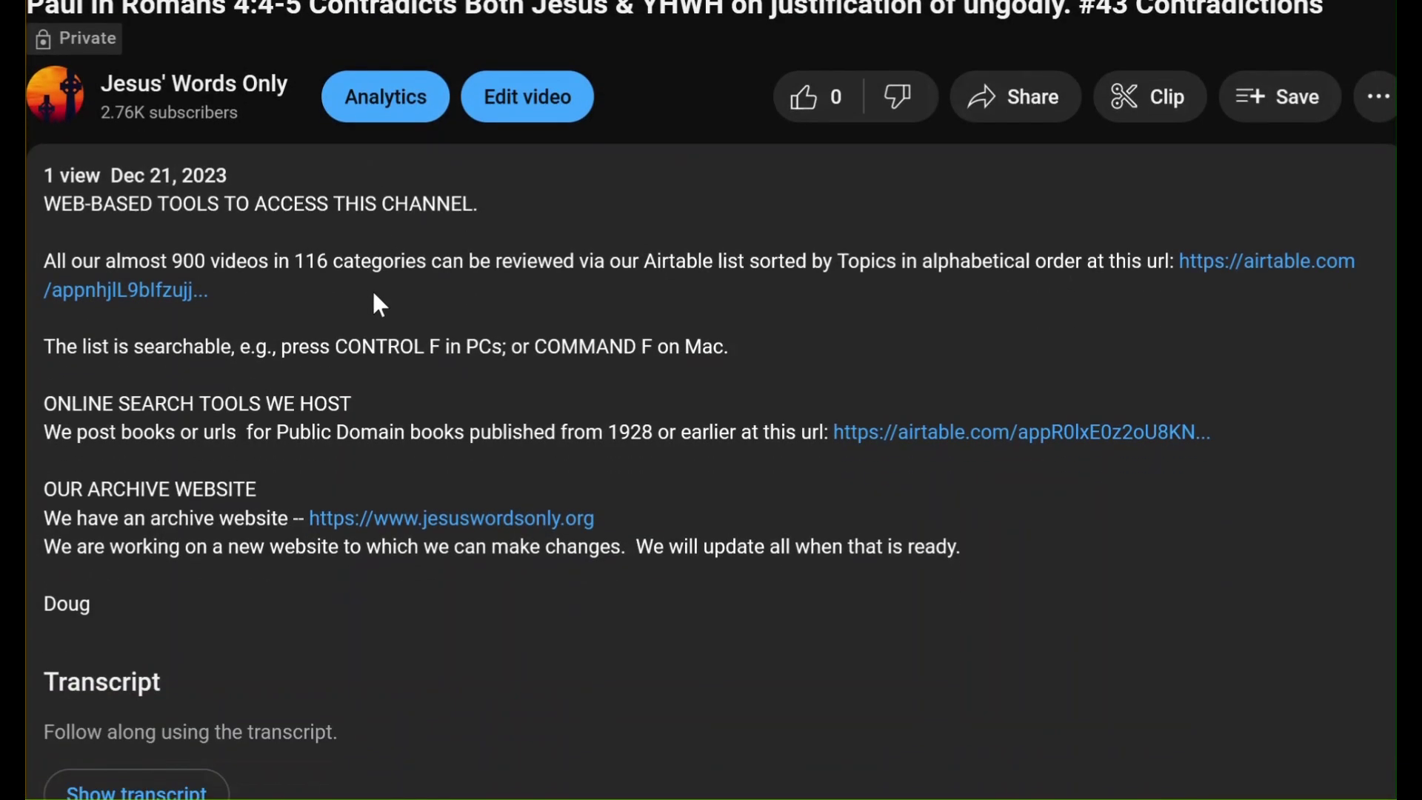
{"action": "scroll", "coordinate": [428, 238], "scroll_direction": "up", "scroll_amount": 6}
{"action": "scroll", "coordinate": [432, 245], "scroll_direction": "down", "scroll_amount": 7}
{"action": "left_click", "coordinate": [576, 522]}
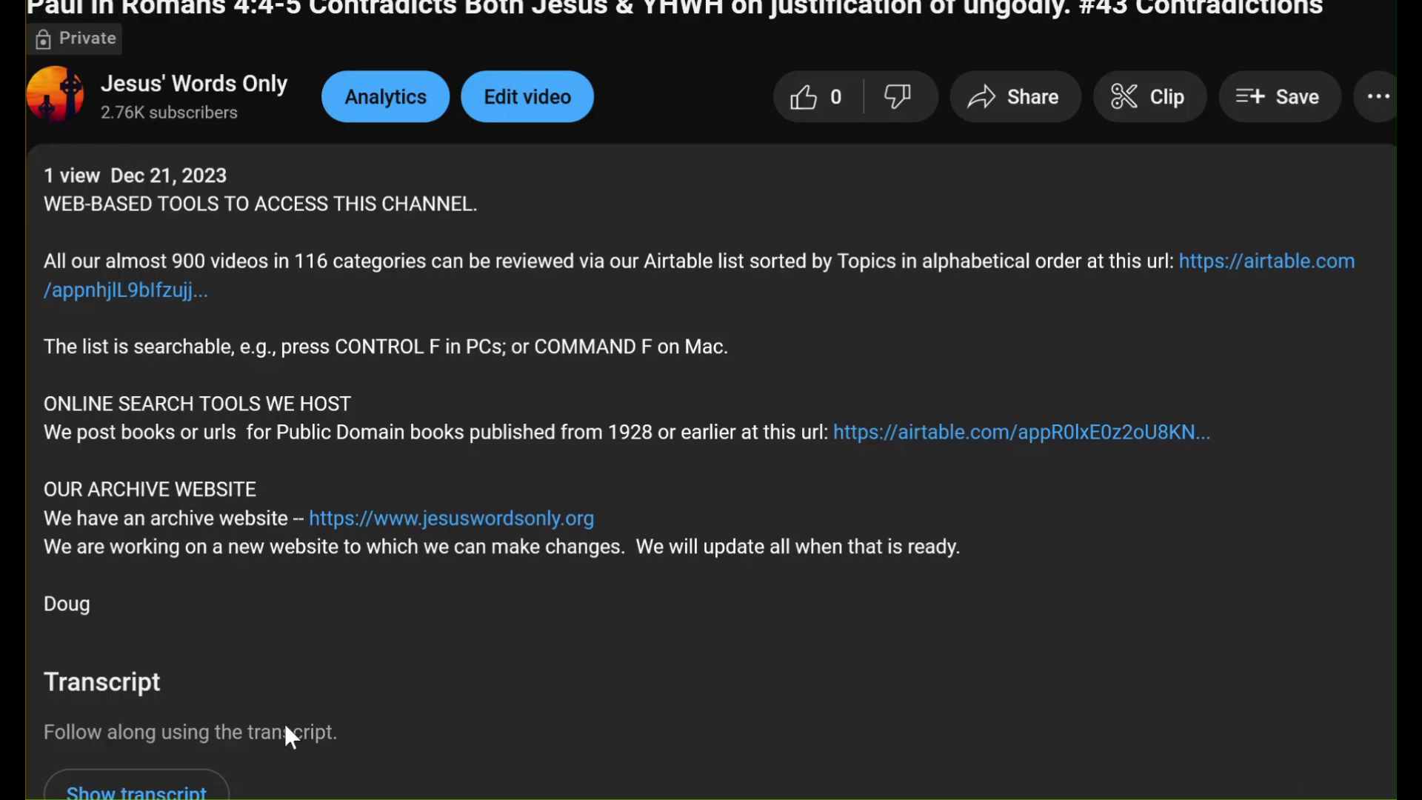